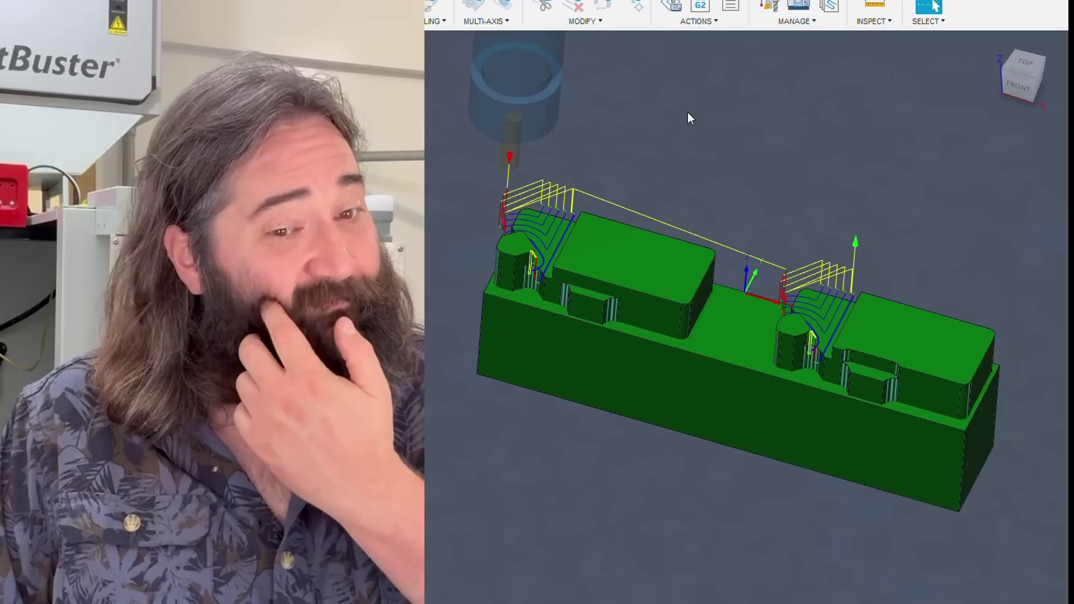
Step: Review the perimeter contour toolpath around the two raised parts and start its simulation
click(704, 153)
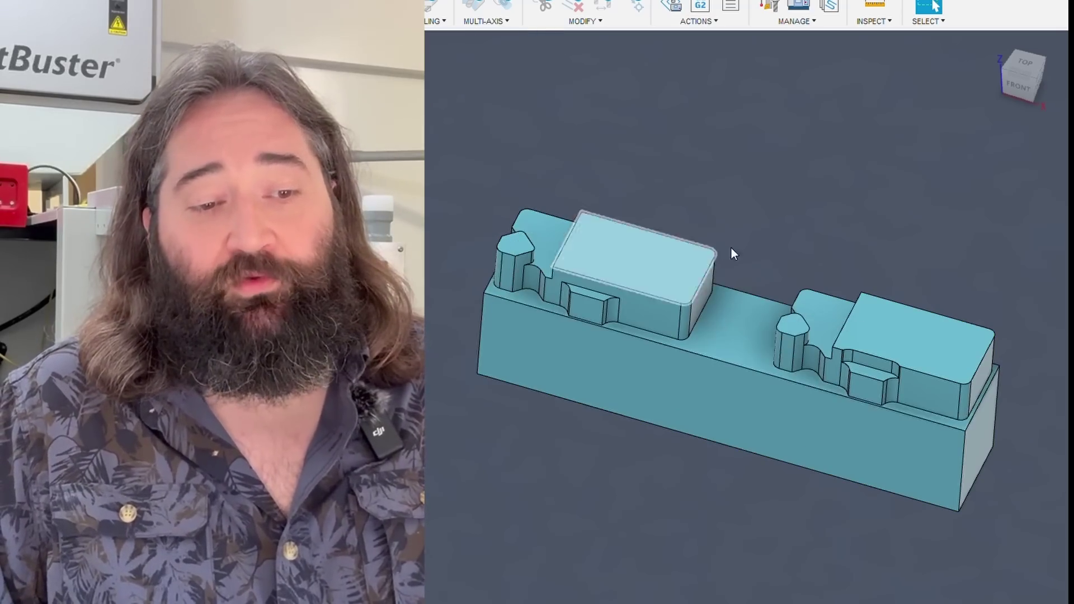
scroll(734, 252, up, 3)
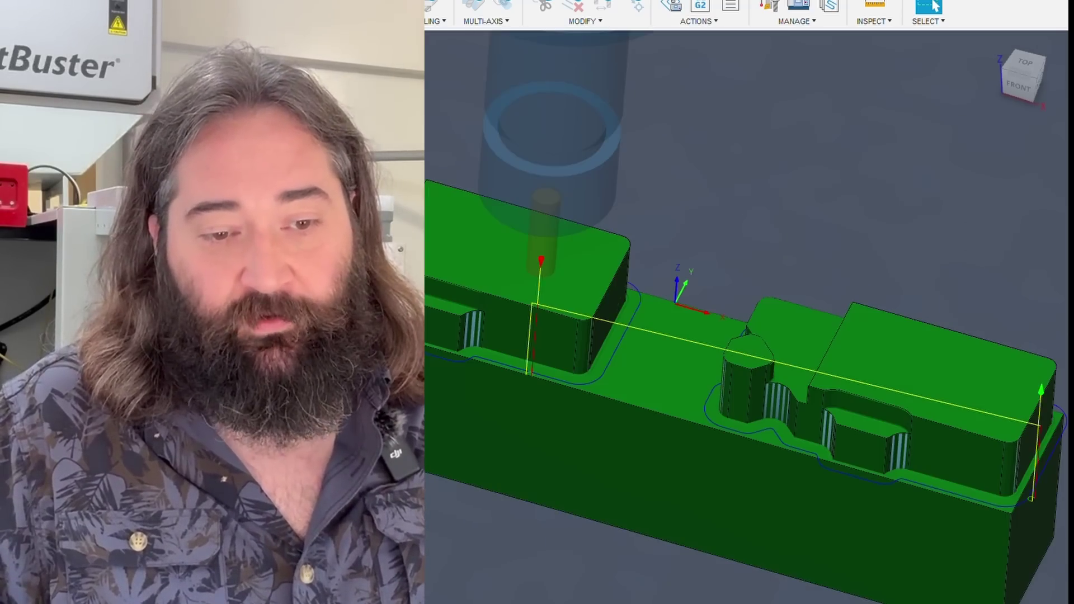
mouse_move(634, 334)
mouse_down()
mouse_move(643, 403)
mouse_move(643, 323)
mouse_move(644, 336)
mouse_up()
key(Escape)
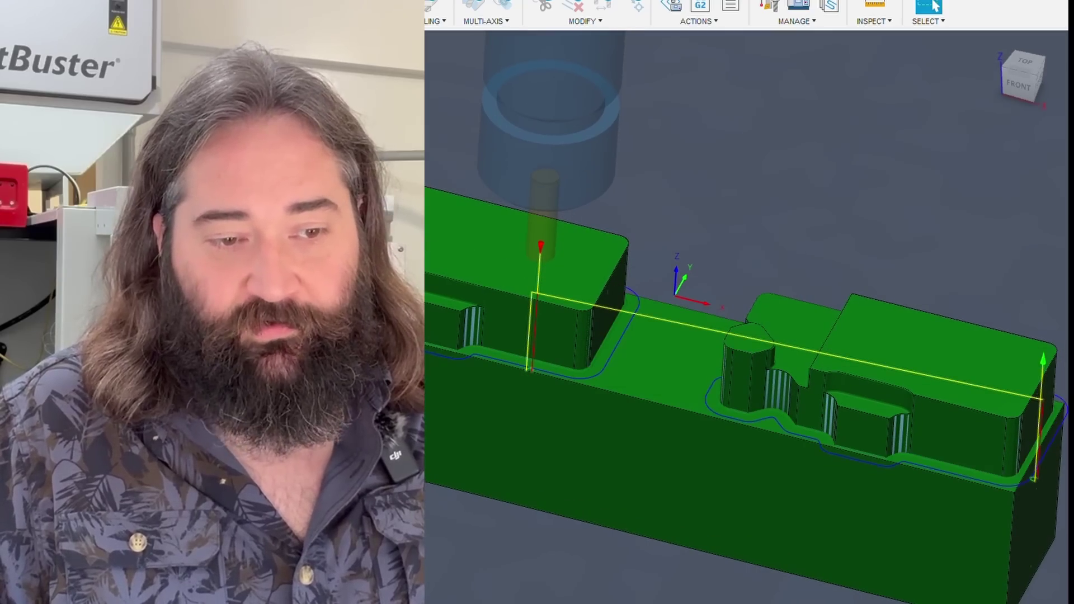
scroll(442, 140, down, 3)
click(442, 140)
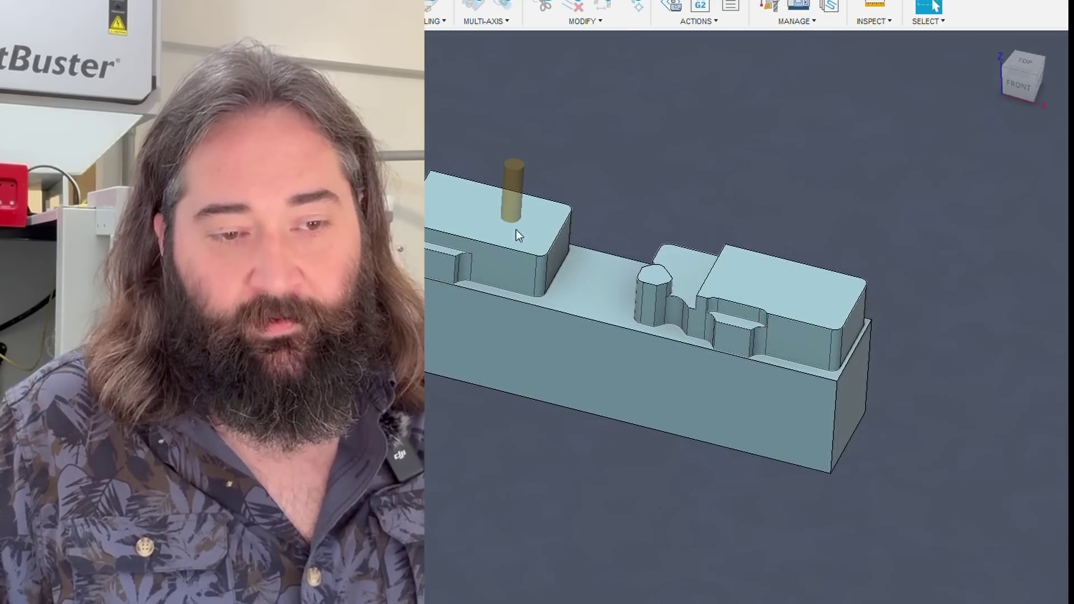
Step: Simulate the perimeter contour toolpath, following the tool along the outer walls of both parts
scroll(484, 264, up, 5)
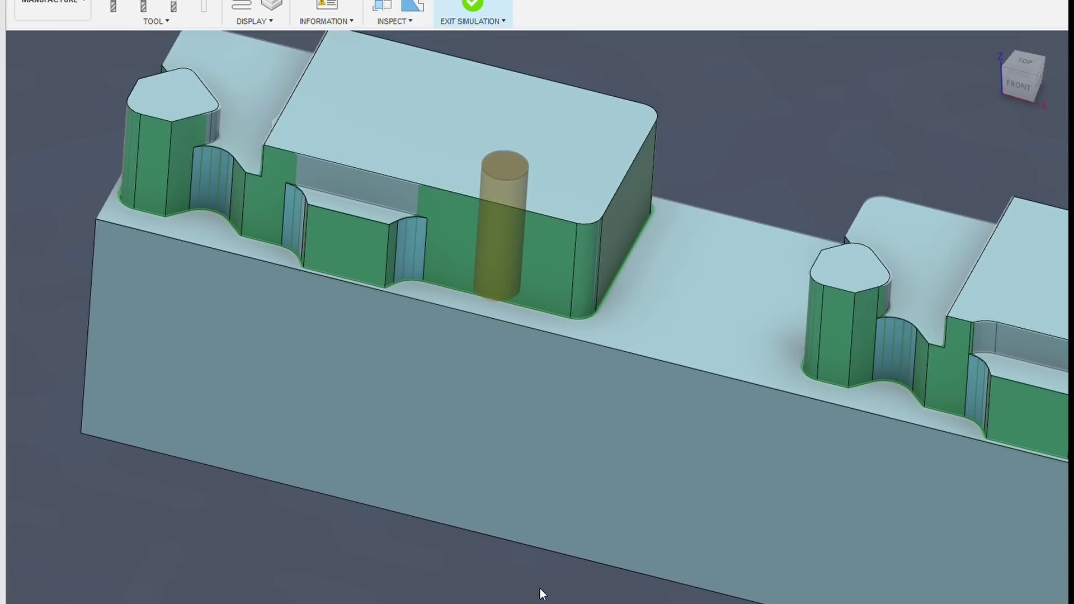
scroll(480, 378, down, 10)
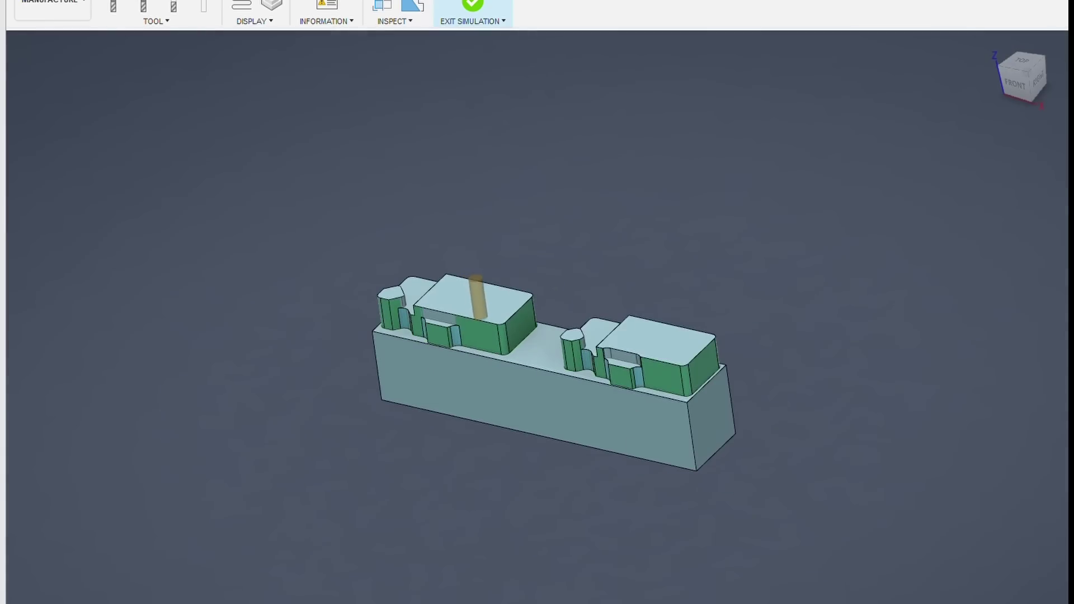
scroll(757, 379, up, 6)
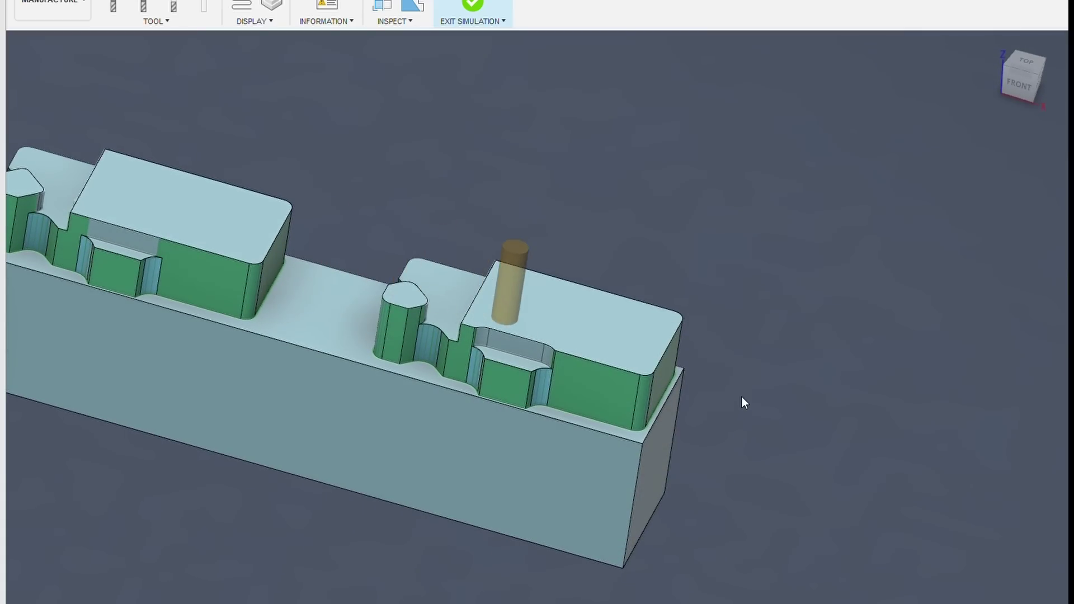
scroll(674, 383, up, 4)
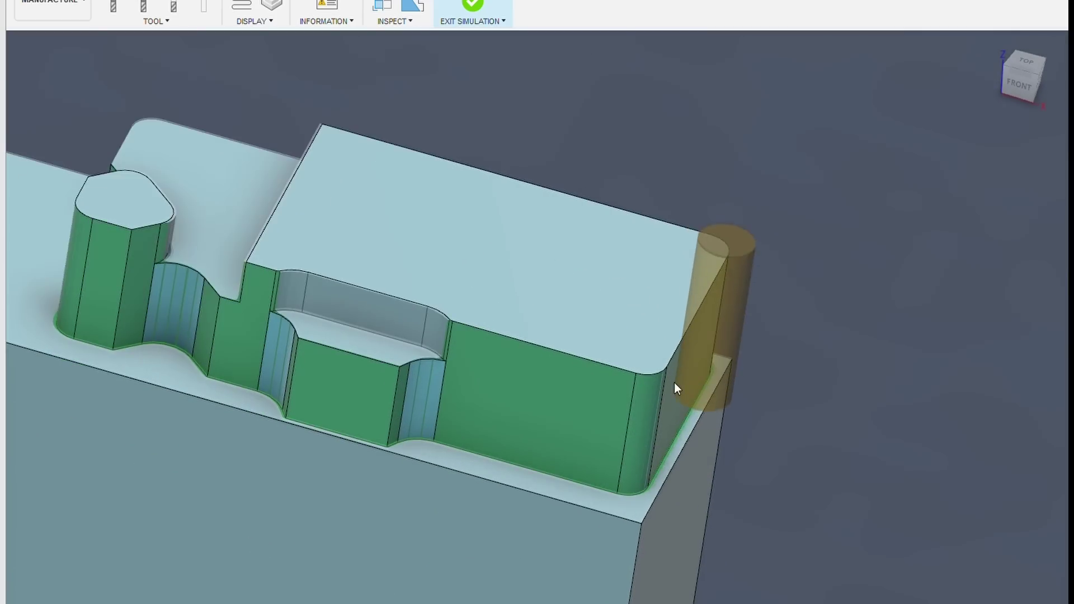
mouse_move(674, 398)
mouse_down()
mouse_move(633, 399)
mouse_move(668, 408)
mouse_up()
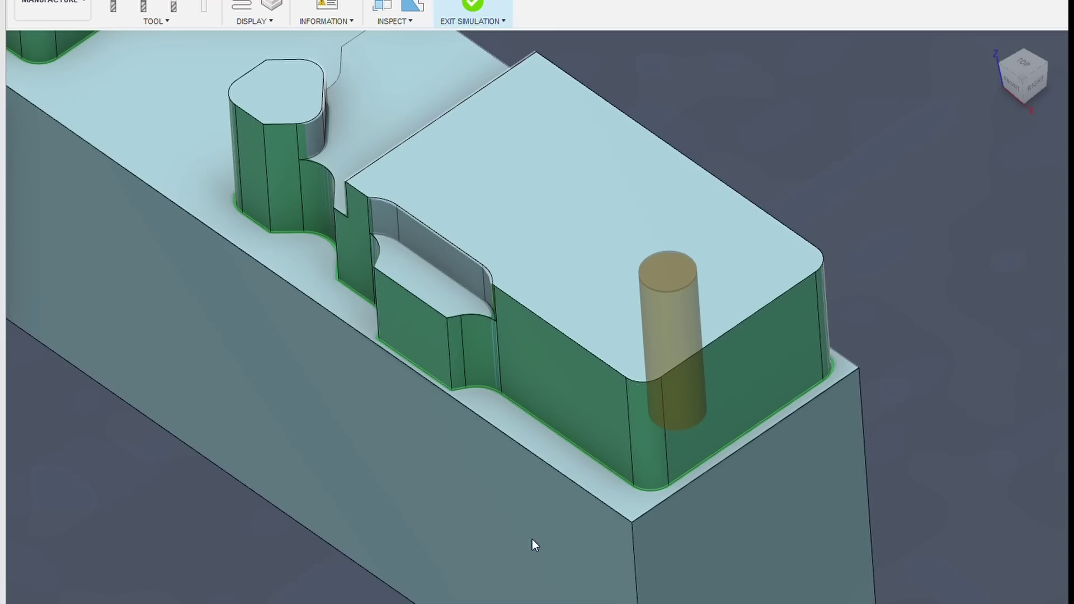
Step: Examine the simulated outer walls around the post, the scalloped corners and the side notch
scroll(623, 372, down, 4)
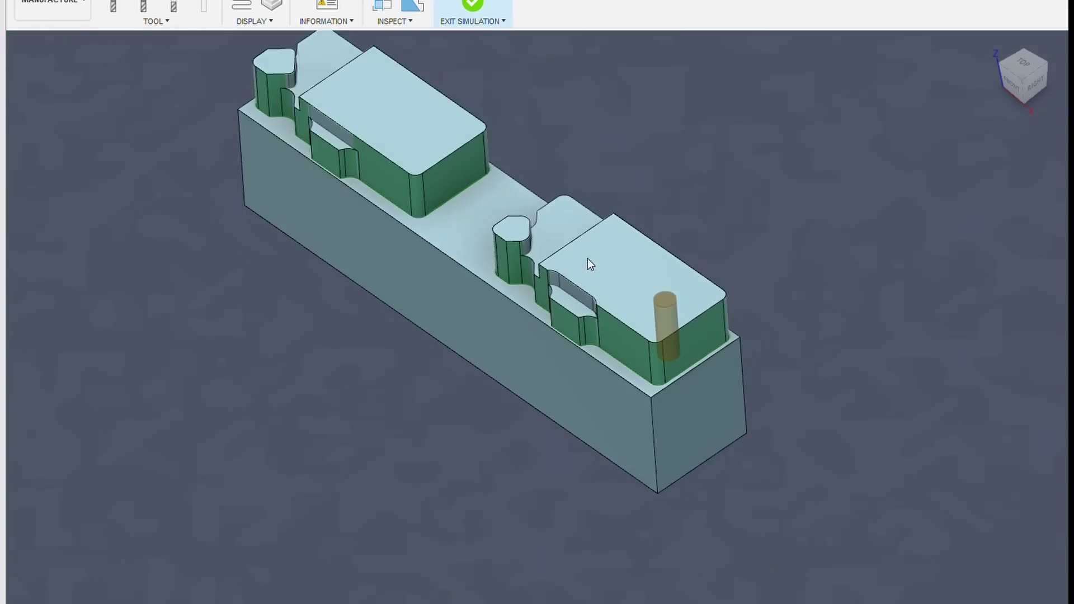
scroll(588, 258, up, 3)
scroll(623, 233, down, 5)
scroll(445, 267, up, 8)
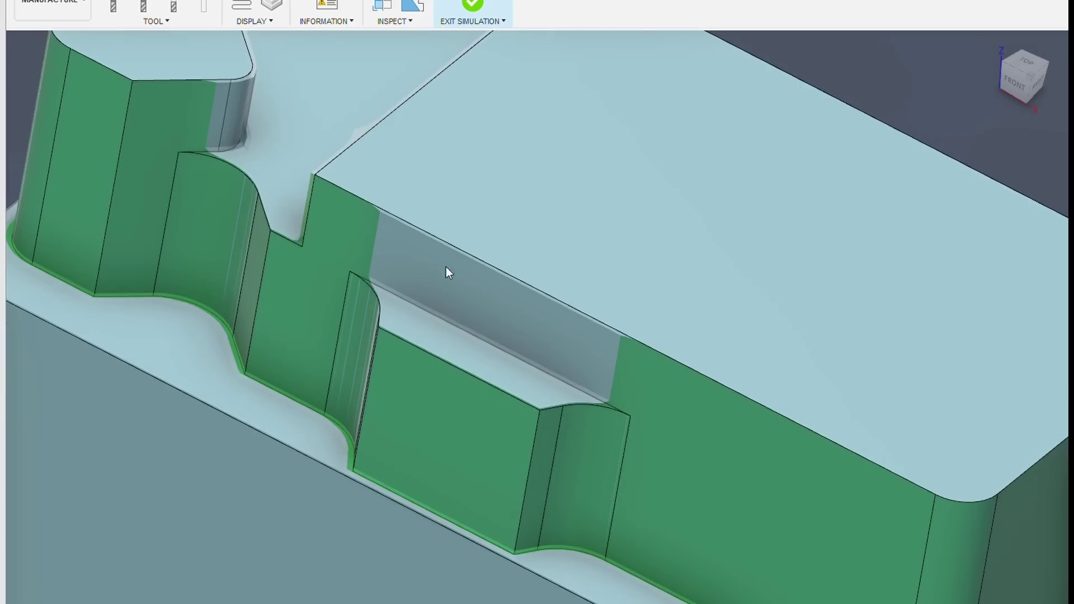
scroll(620, 401, down, 6)
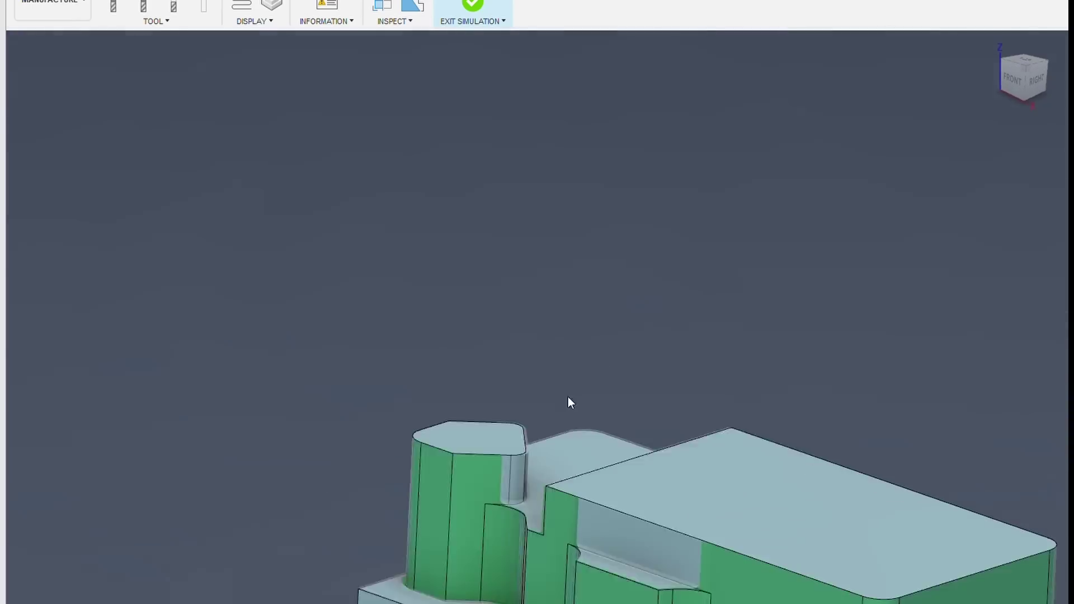
scroll(569, 397, up, 3)
scroll(634, 559, up, 2)
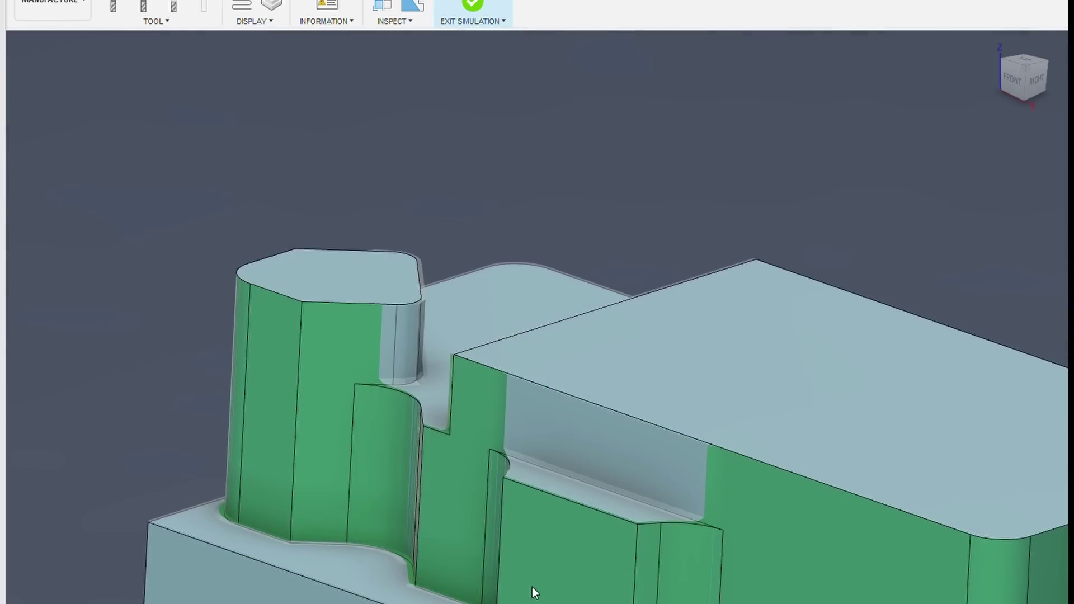
scroll(537, 386, down, 5)
scroll(1005, 521, up, 3)
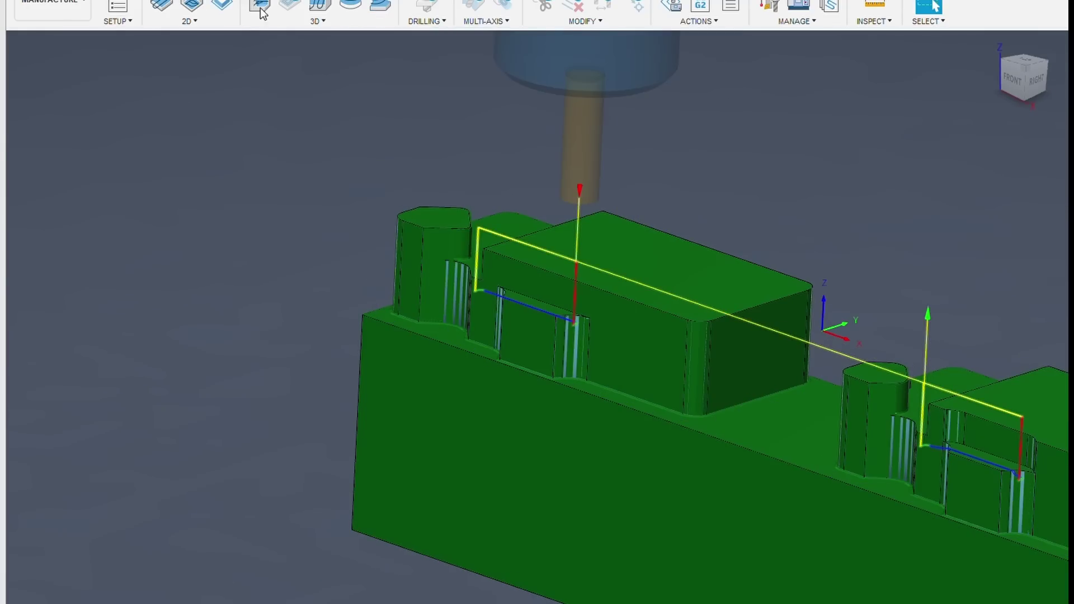
Step: Simulate the toolpath that cuts the side notch ledge on both parts
scroll(569, 293, up, 5)
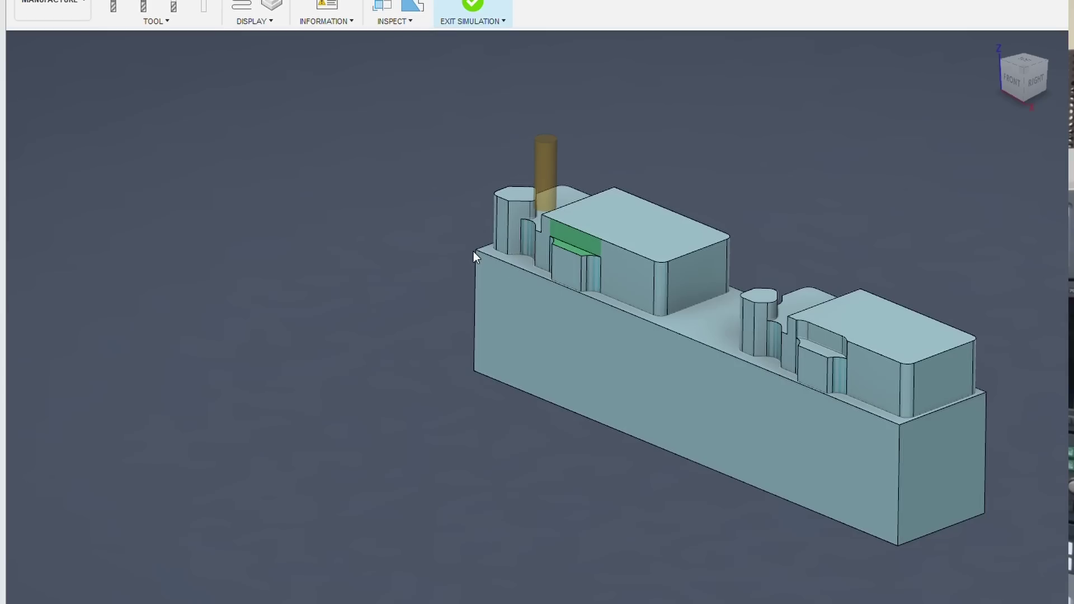
scroll(473, 251, down, 3)
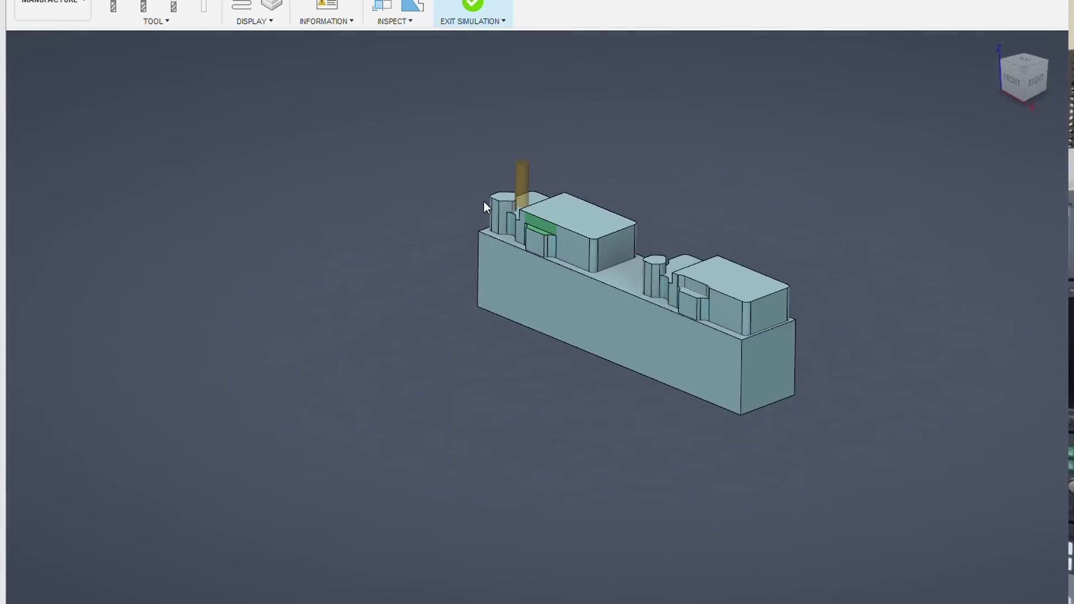
scroll(598, 180, up, 5)
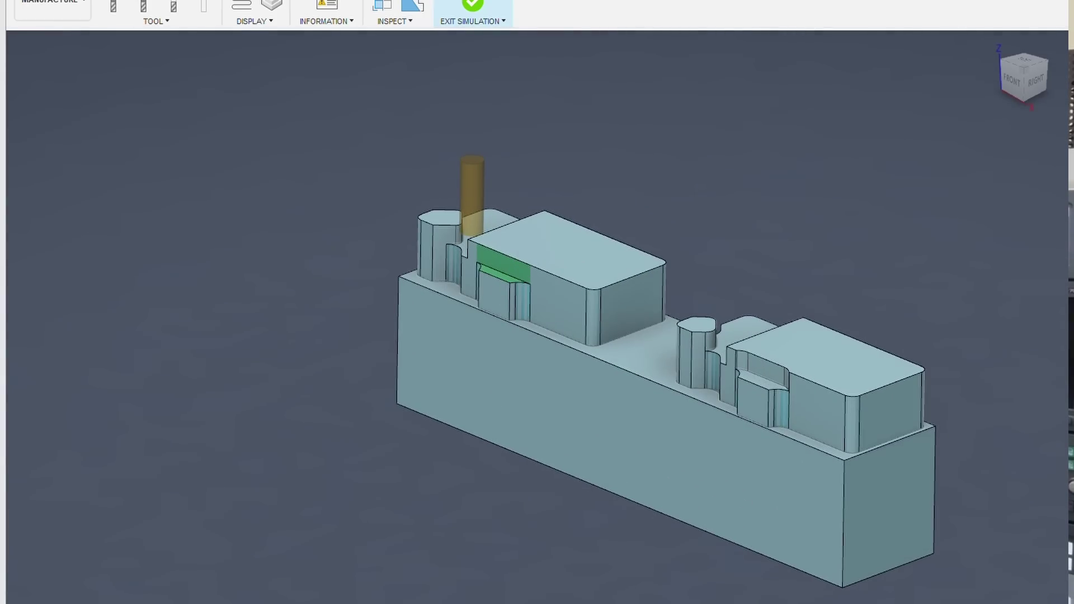
scroll(800, 384, up, 4)
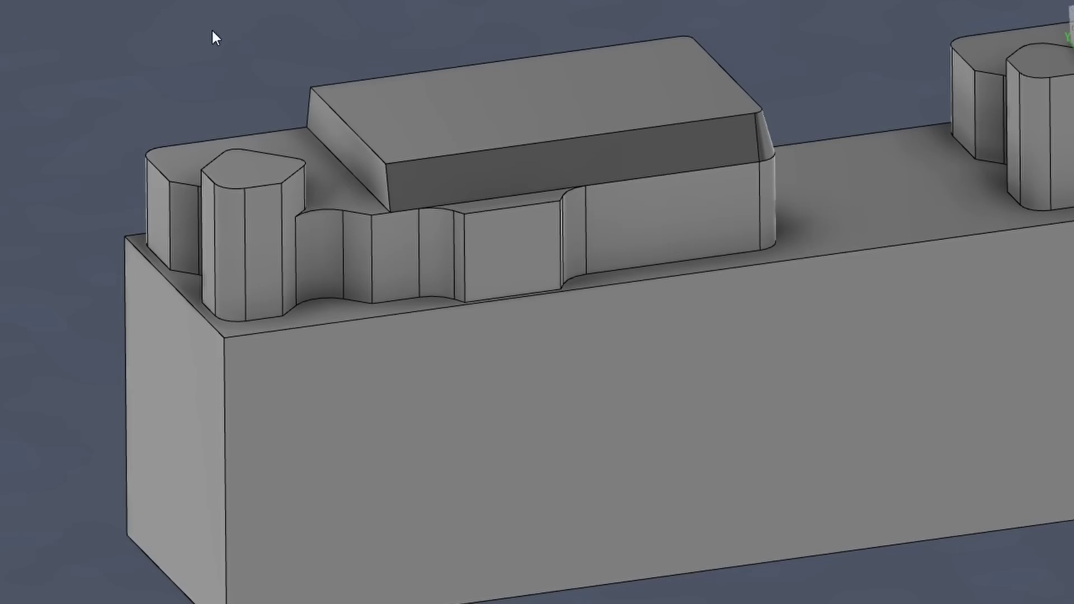
Step: Examine the side wall below the angled faces on the part model with the tapered block
click(724, 180)
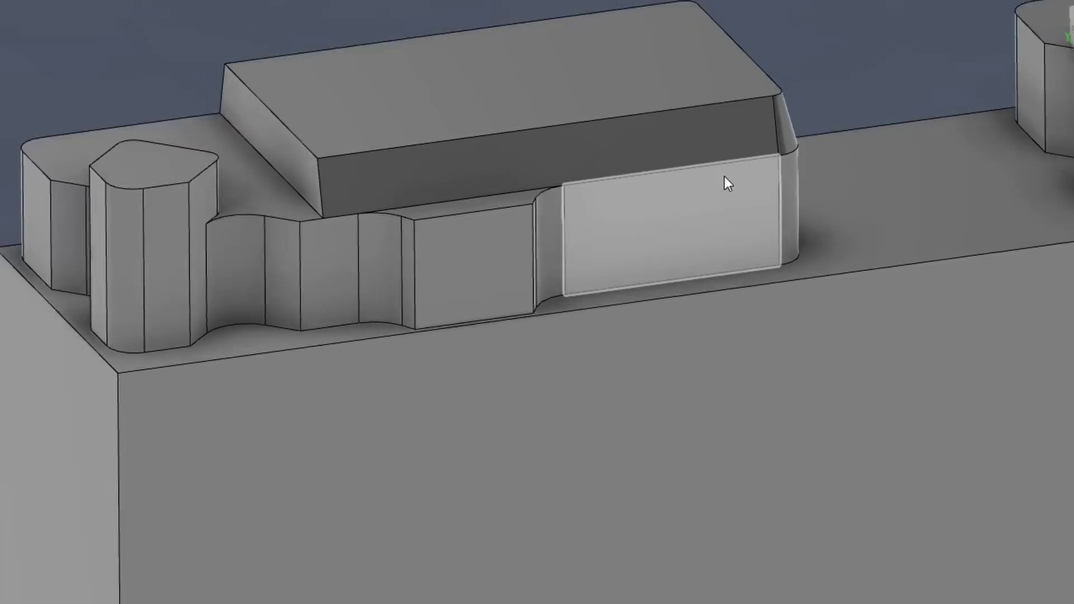
scroll(724, 180, up, 3)
drag(703, 175, 762, 149)
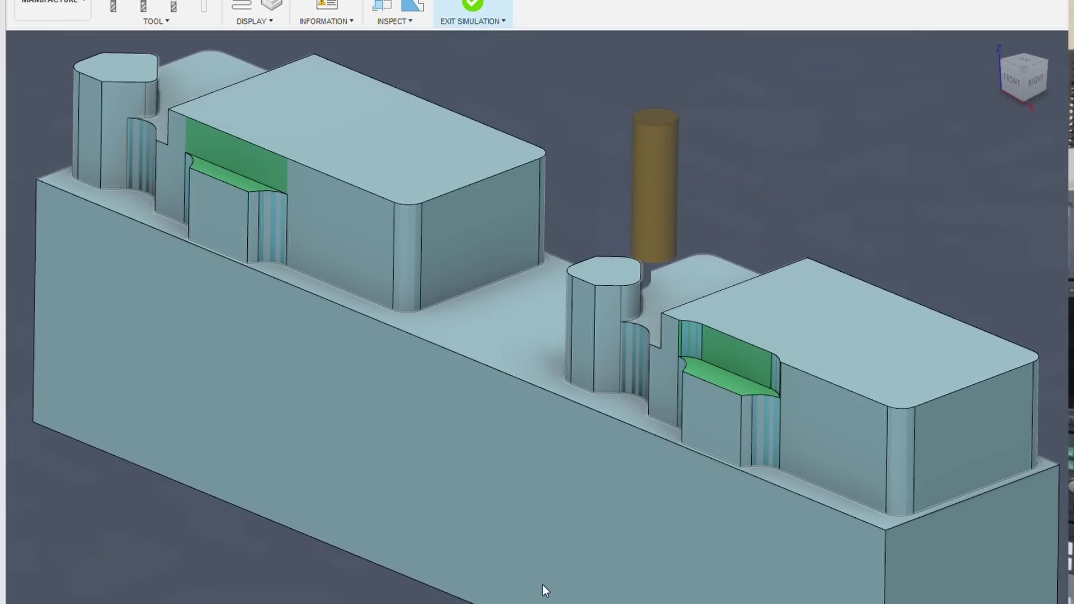
Step: Inspect the simulated side notches and the stock along the post's top edge, walls and base
scroll(747, 329, down, 5)
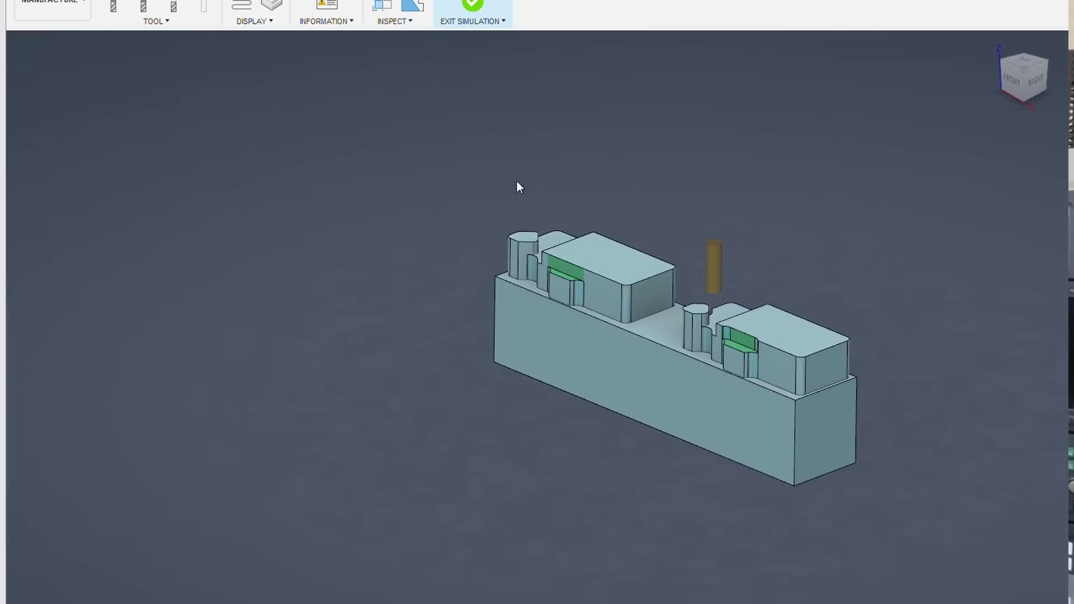
scroll(592, 260, up, 2)
scroll(441, 206, up, 5)
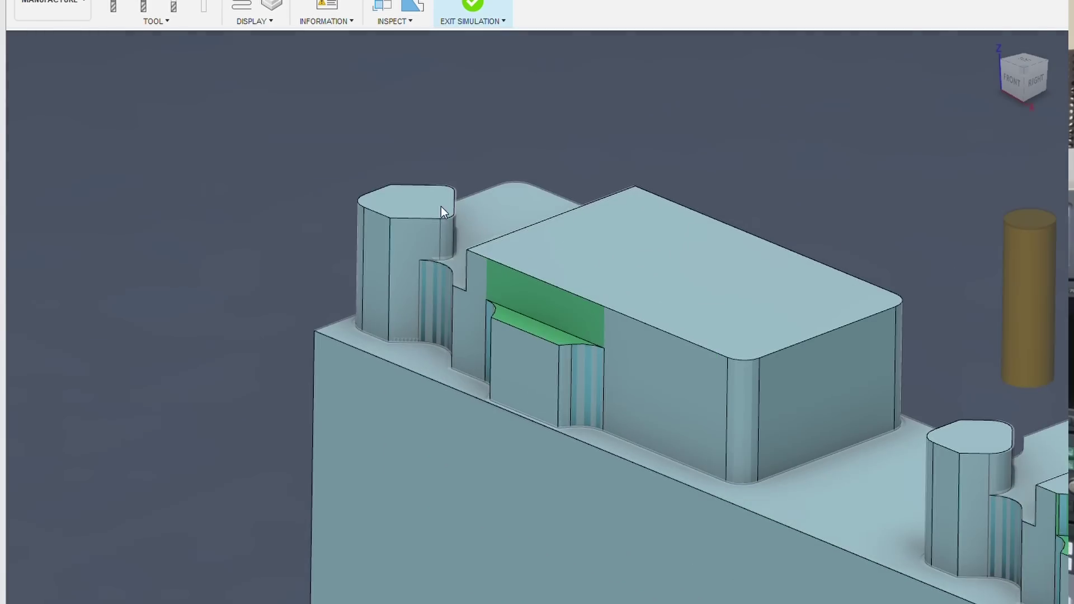
drag(460, 216, 434, 259)
scroll(513, 330, down, 5)
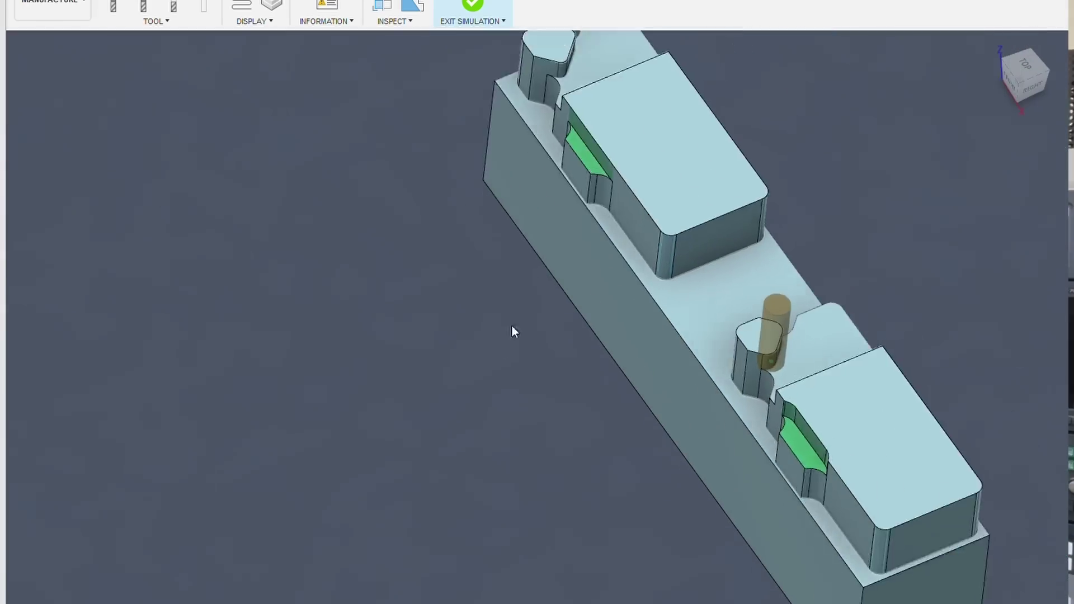
scroll(555, 72, up, 6)
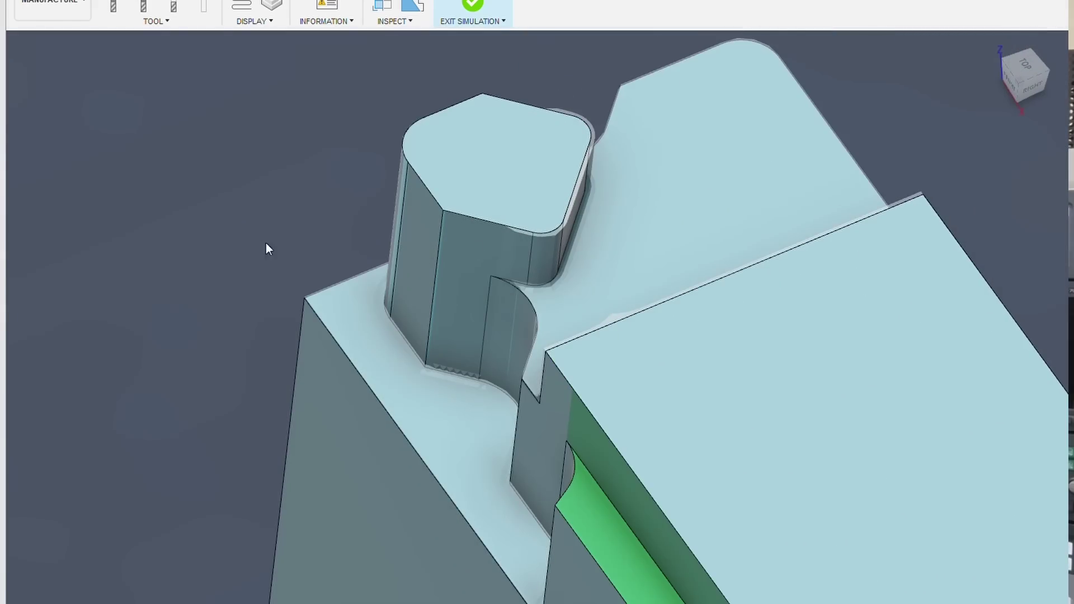
scroll(496, 252, up, 4)
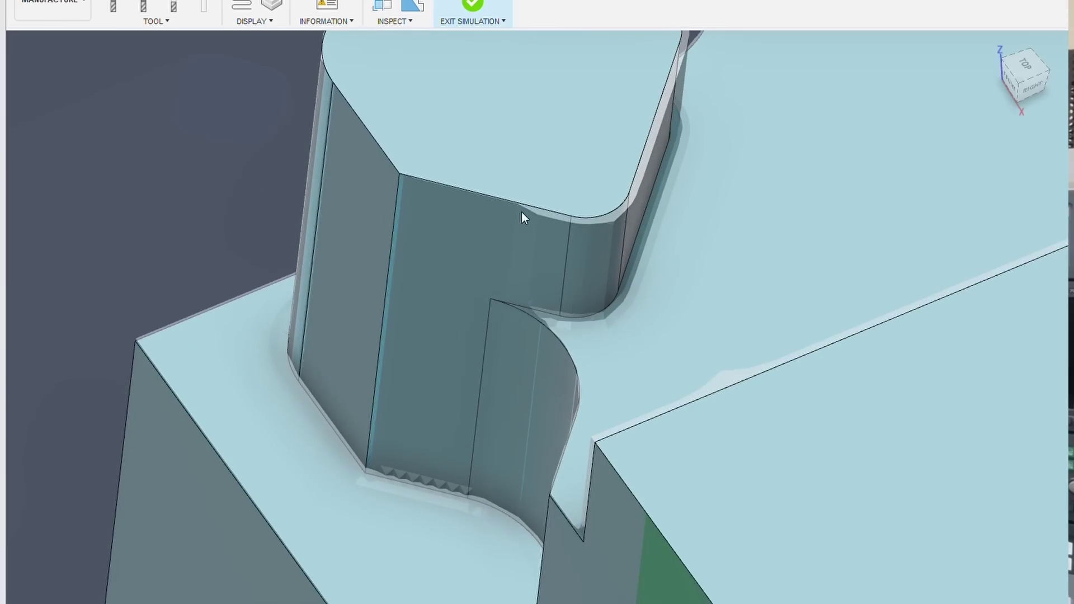
scroll(526, 207, up, 3)
scroll(536, 232, down, 2)
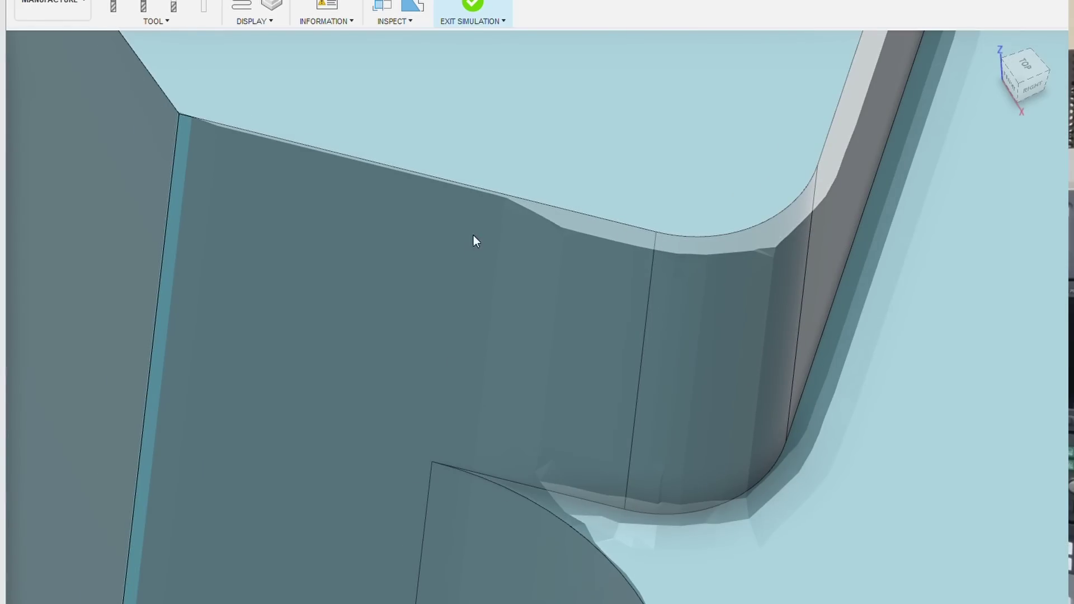
scroll(637, 235, down, 5)
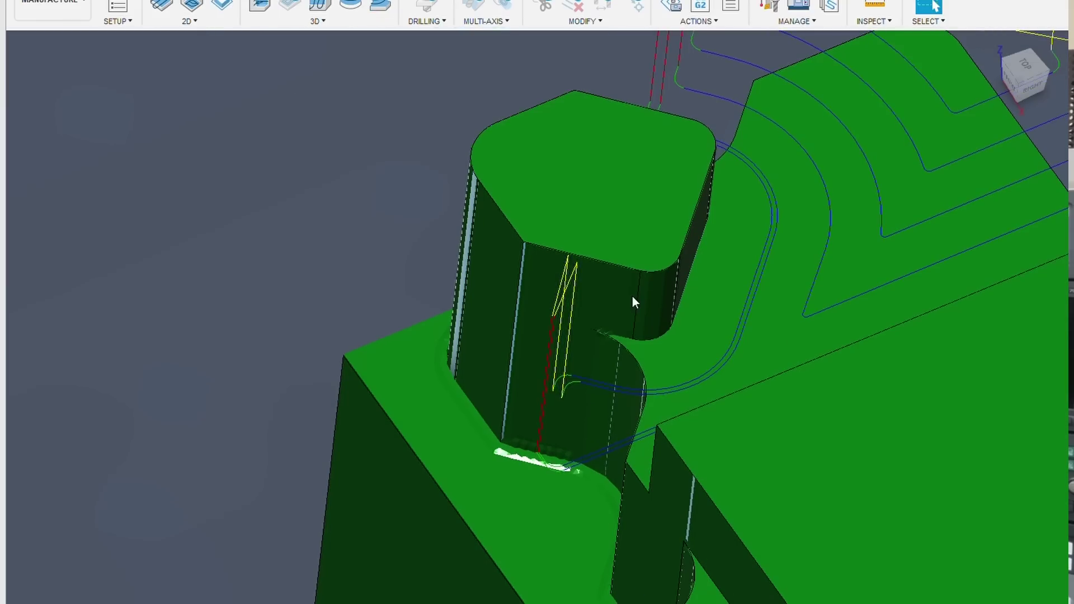
Step: Simulate the toolpath that cuts the stepped floor beside the post on both parts
click(601, 600)
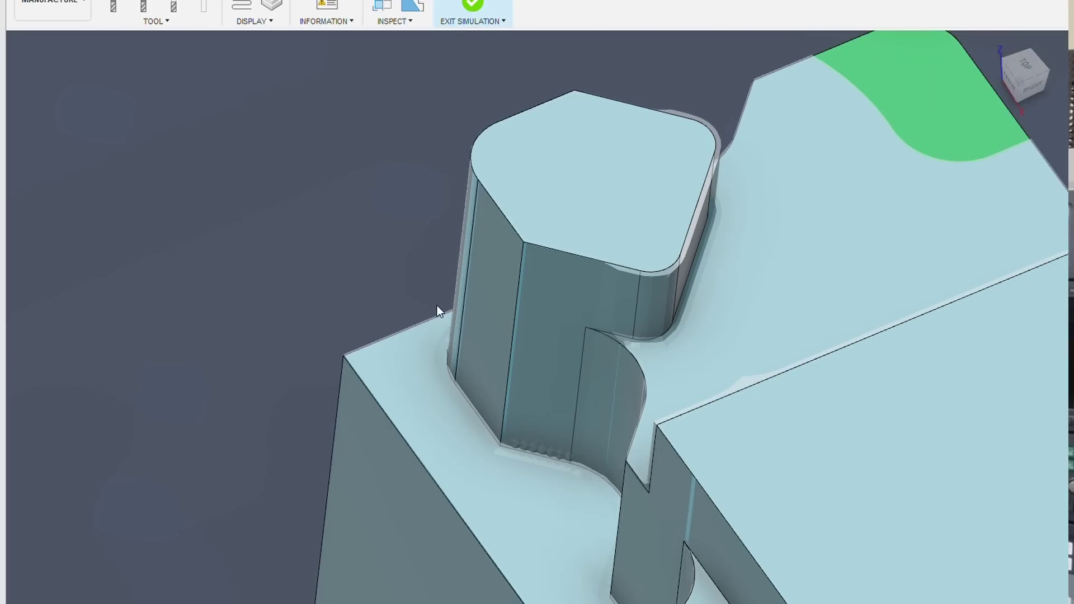
scroll(436, 251, down, 3)
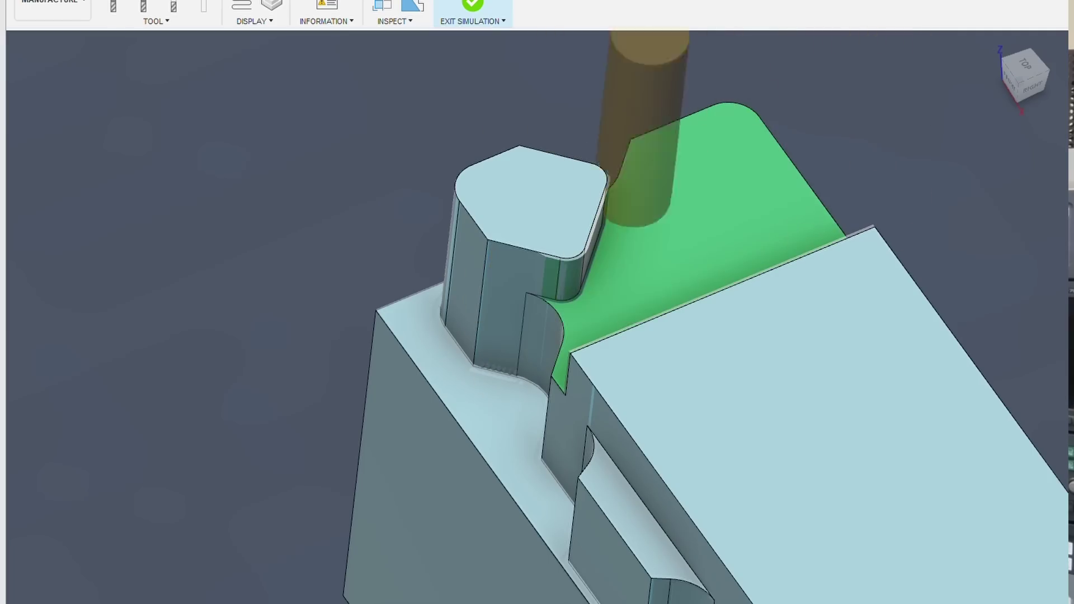
scroll(412, 149, down, 5)
drag(413, 149, 783, 476)
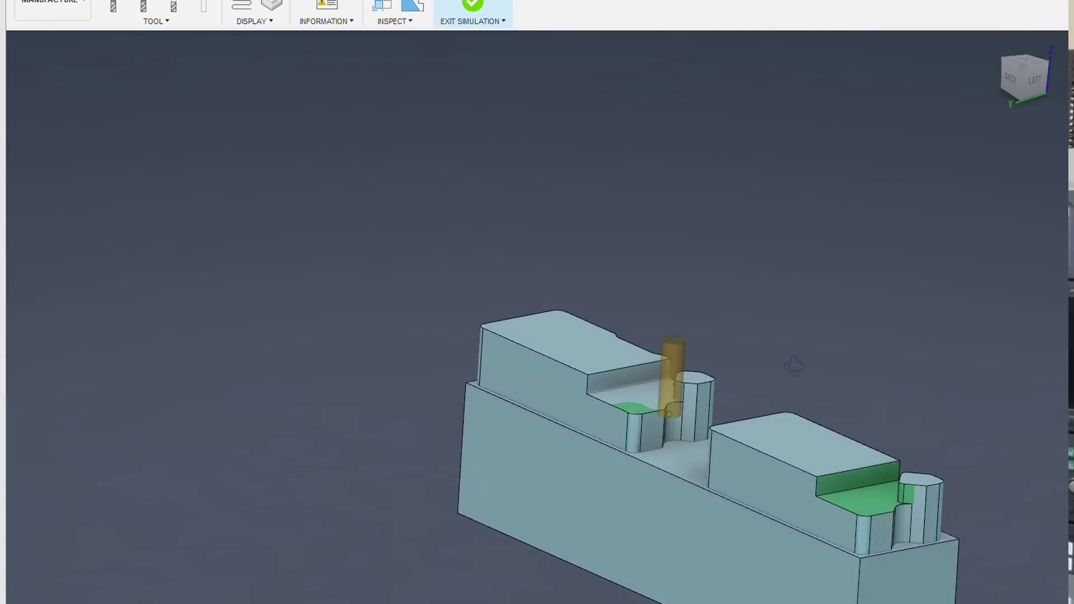
Step: Examine the simulated step floor, its adjoining wall and the rounded post corner from the back and left
scroll(842, 509, down, 3)
scroll(697, 458, up, 8)
scroll(696, 458, up, 5)
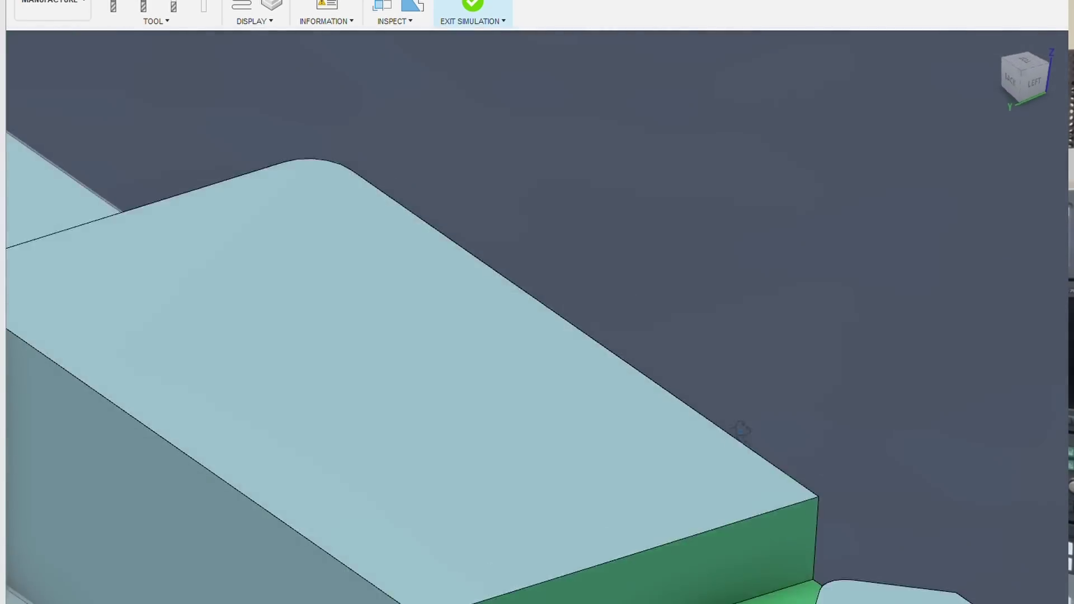
scroll(827, 432, down, 5)
scroll(770, 398, up, 3)
scroll(629, 353, down, 5)
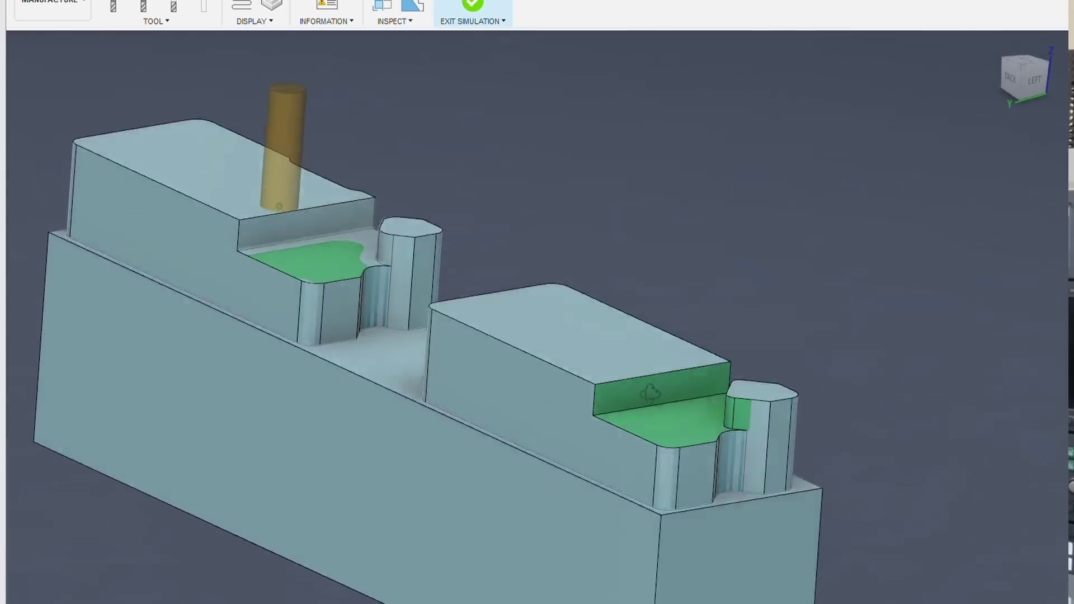
scroll(371, 226, up, 5)
scroll(370, 226, up, 4)
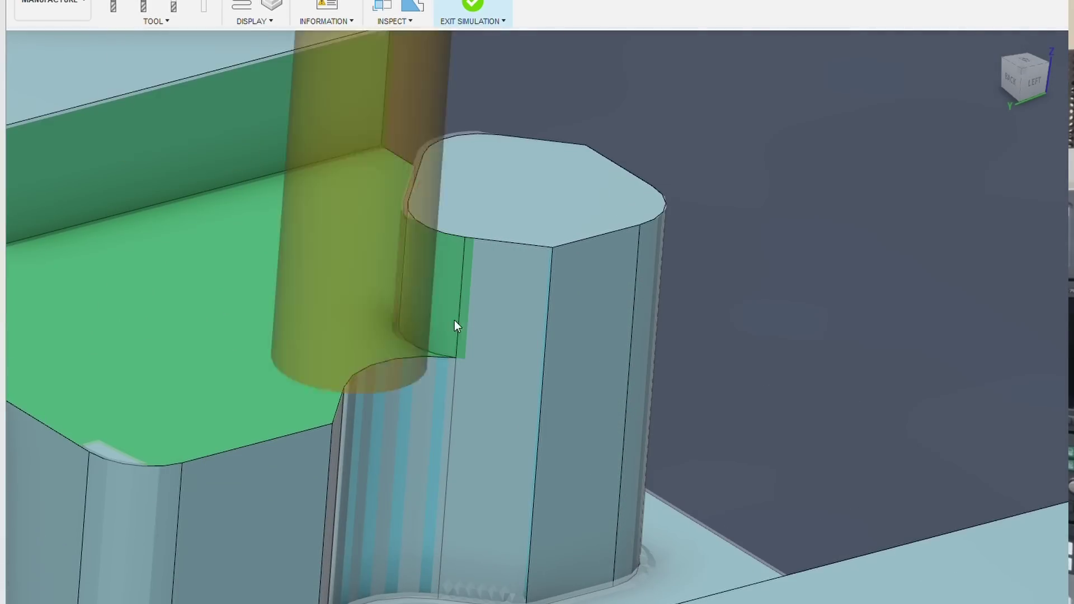
scroll(449, 304, down, 5)
scroll(393, 279, up, 5)
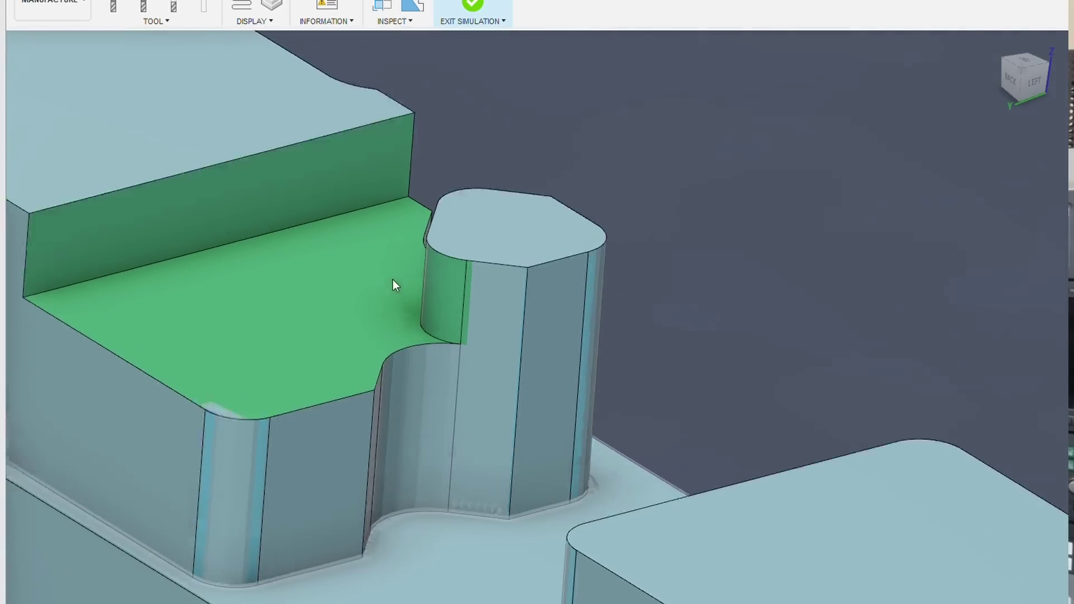
scroll(499, 389, down, 5)
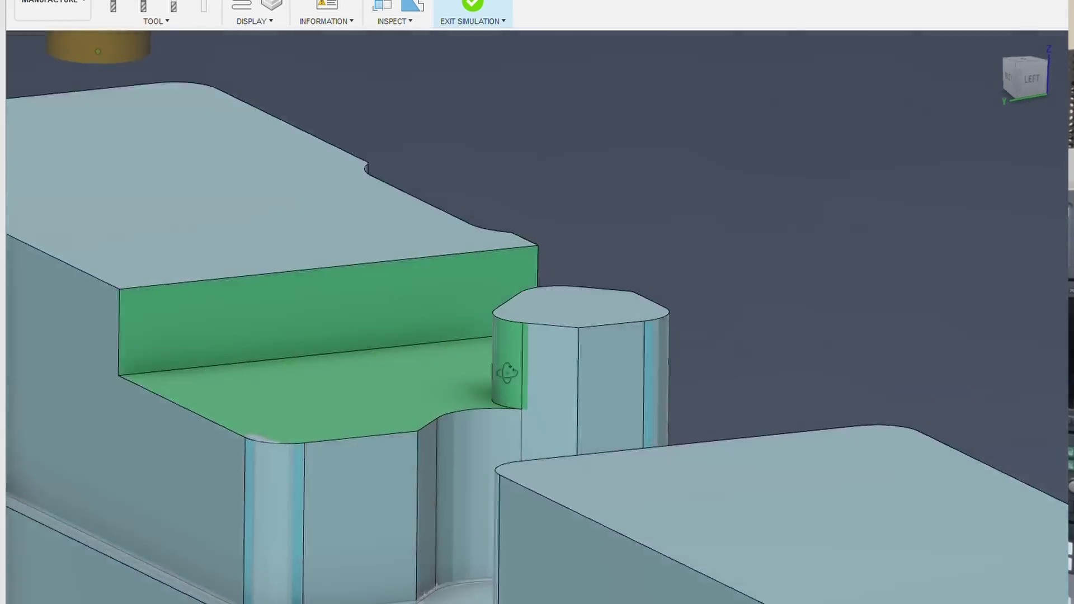
Step: Compare the machined step floors, adjoining walls and posts of both raised parts from the left side
scroll(487, 391, up, 4)
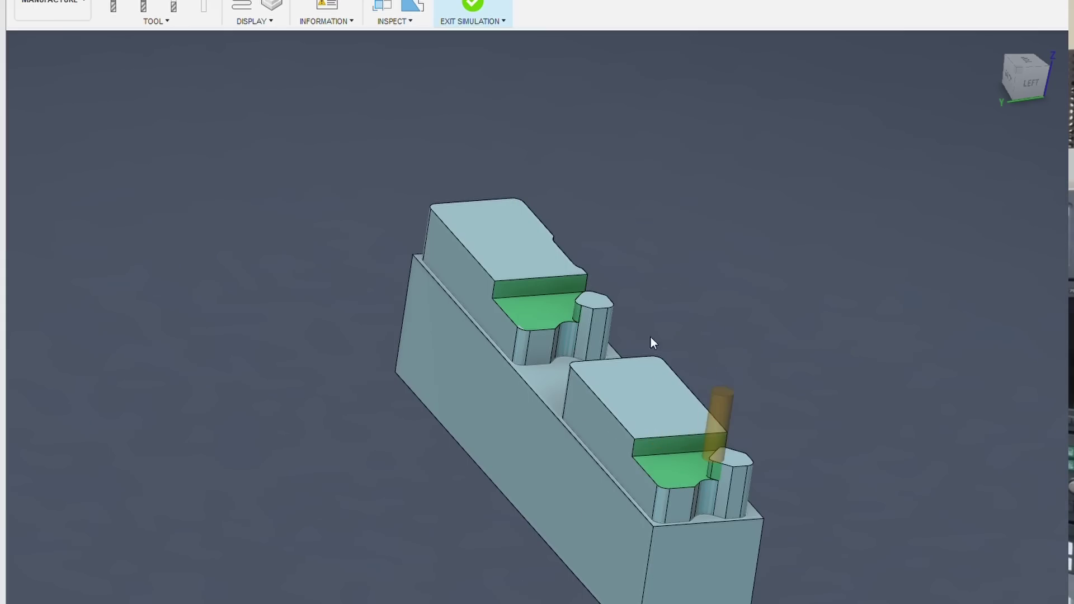
scroll(744, 473, up, 3)
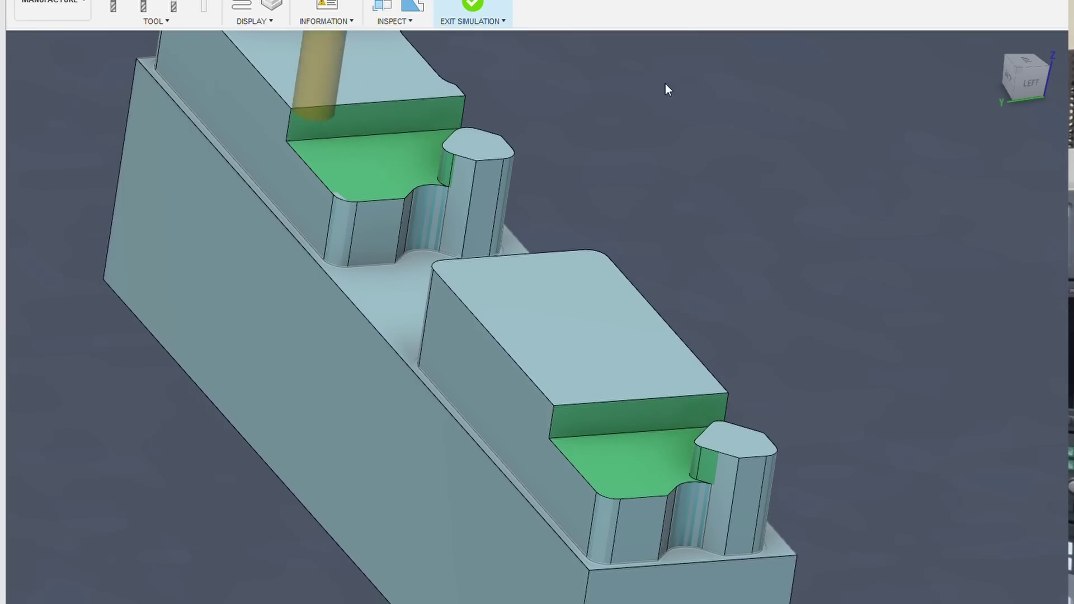
scroll(710, 153, down, 3)
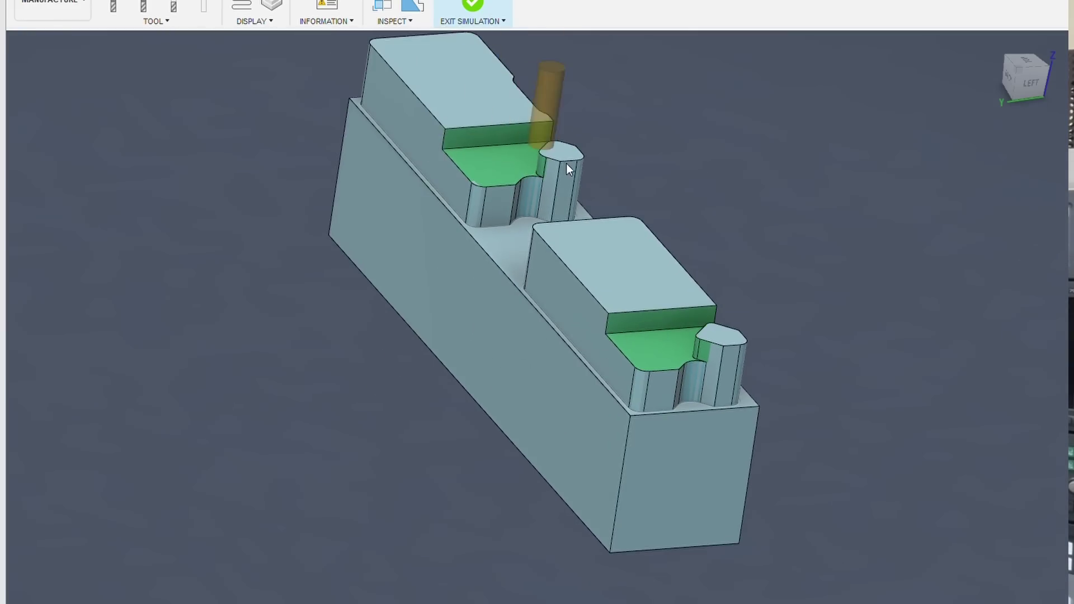
drag(616, 191, 540, 72)
scroll(499, 119, up, 5)
scroll(482, 176, down, 4)
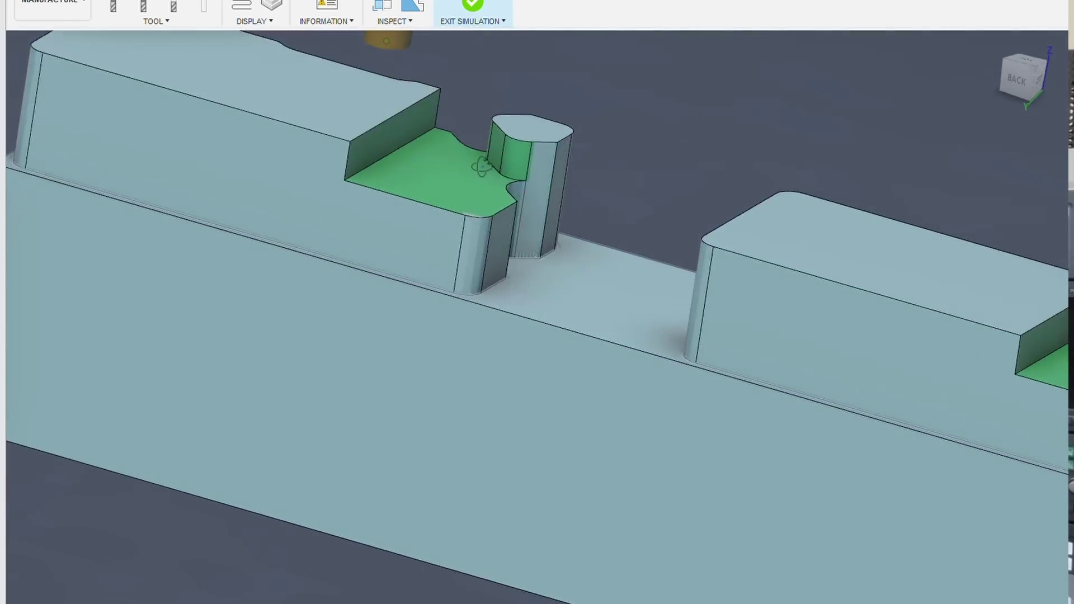
Step: Examine the post corners, side notches and base edges beside the step floors on both parts from the back
scroll(492, 163, up, 4)
scroll(558, 137, up, 3)
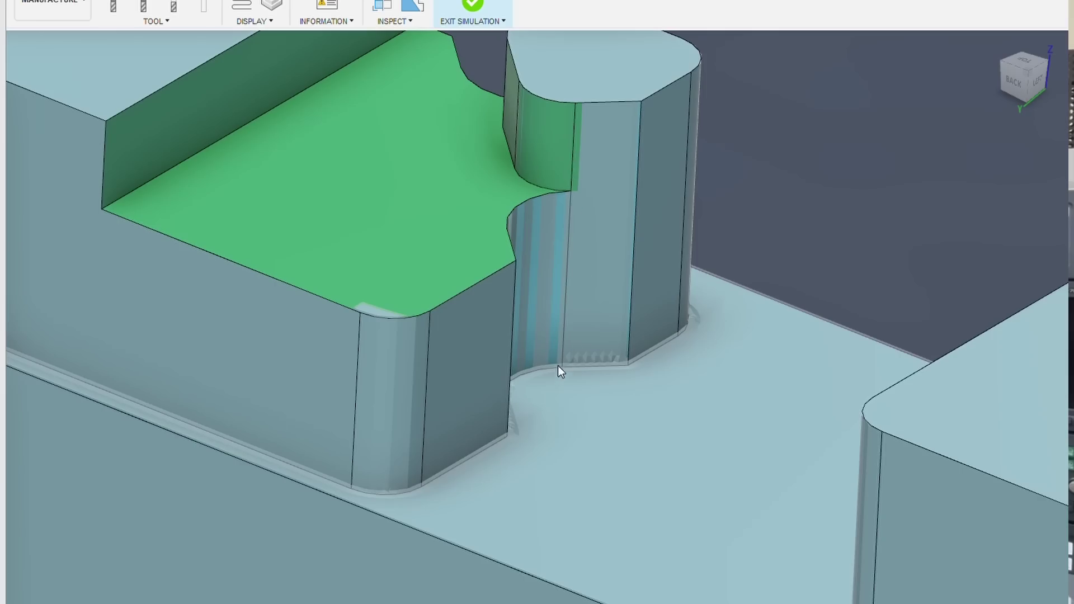
scroll(568, 289, down, 6)
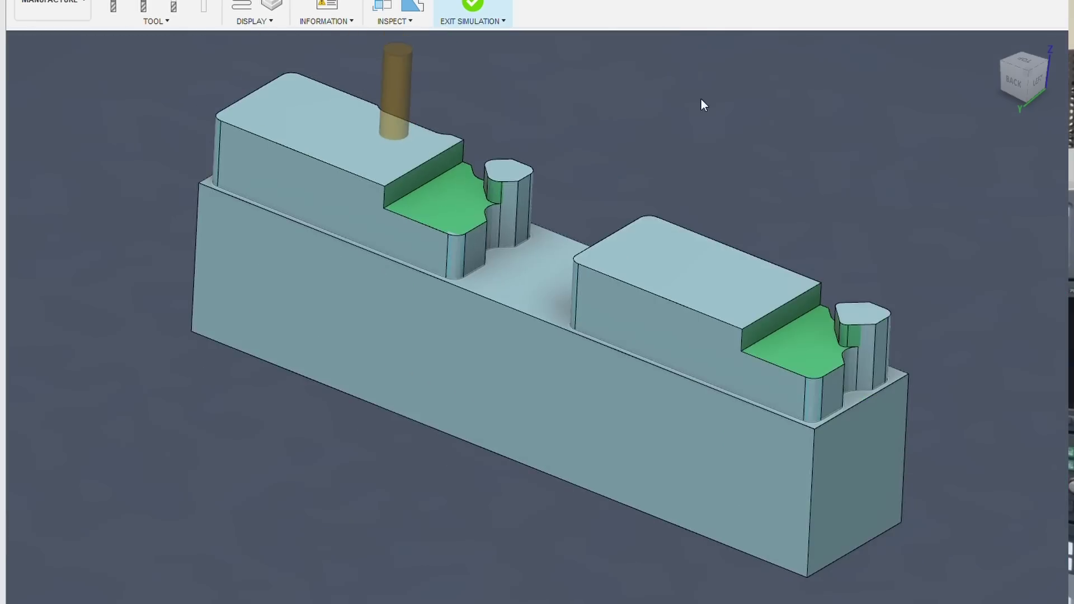
scroll(580, 260, up, 5)
scroll(580, 265, up, 2)
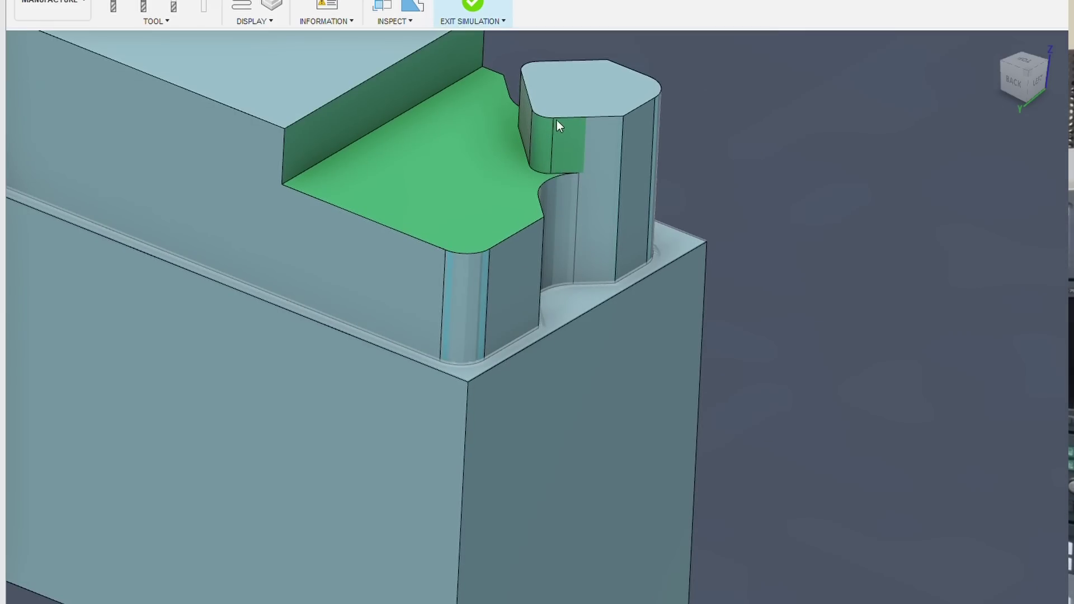
scroll(577, 294, down, 1)
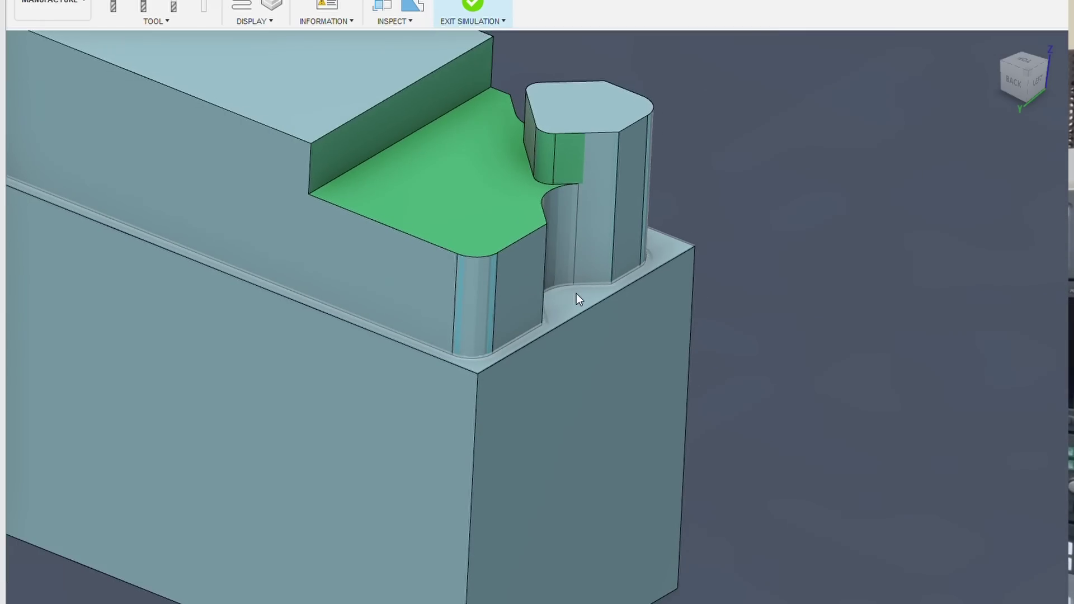
scroll(576, 293, down, 6)
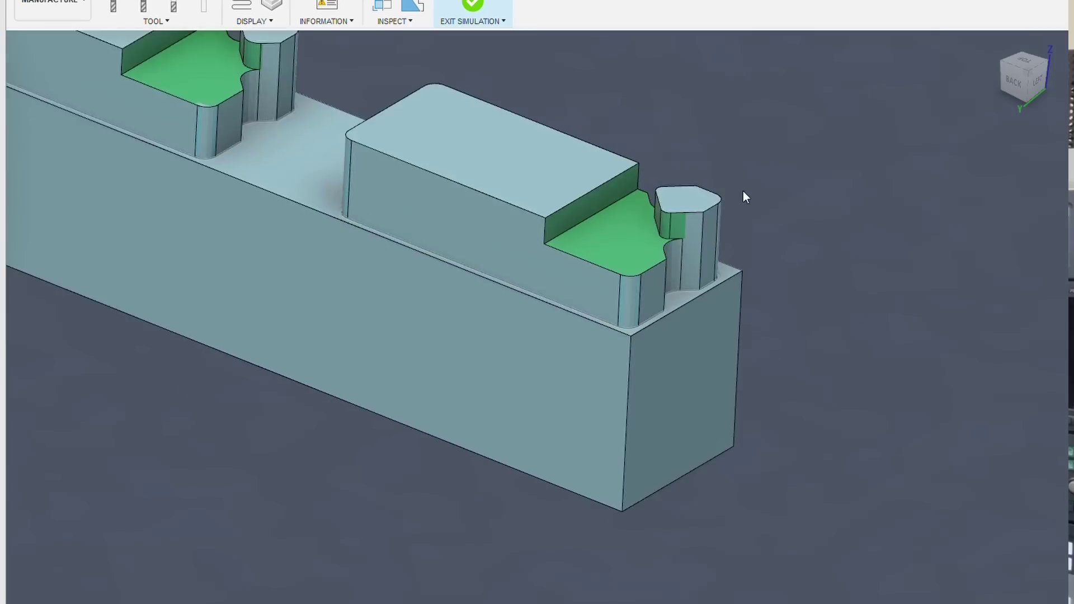
scroll(568, 235, up, 5)
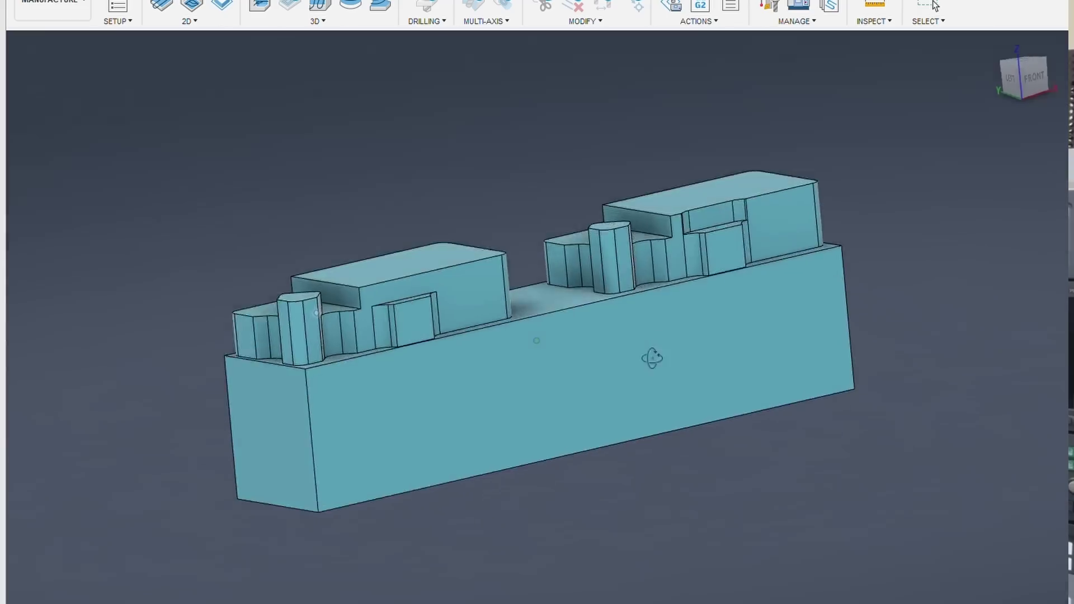
Step: Inspect the toolpath around the rounded corner above the lug on the part with two slots
click(929, 7)
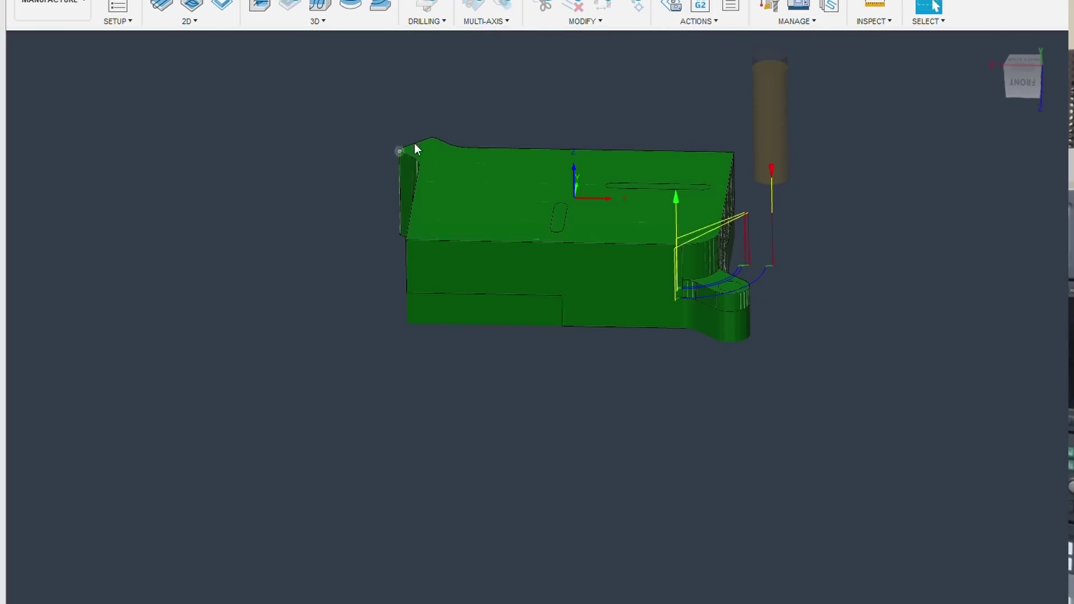
scroll(746, 266, up, 4)
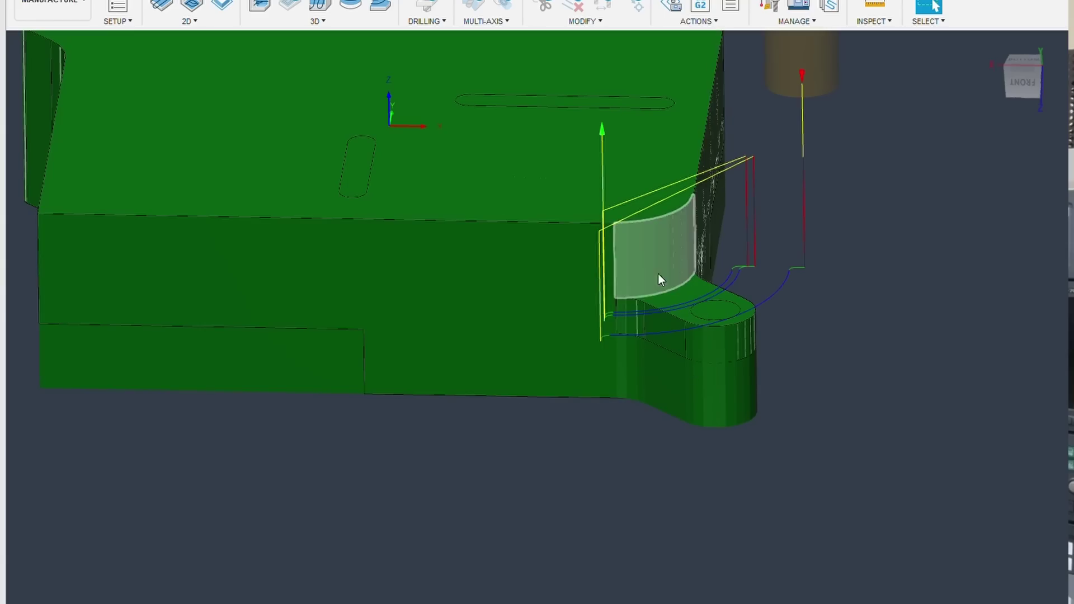
drag(512, 372, 548, 201)
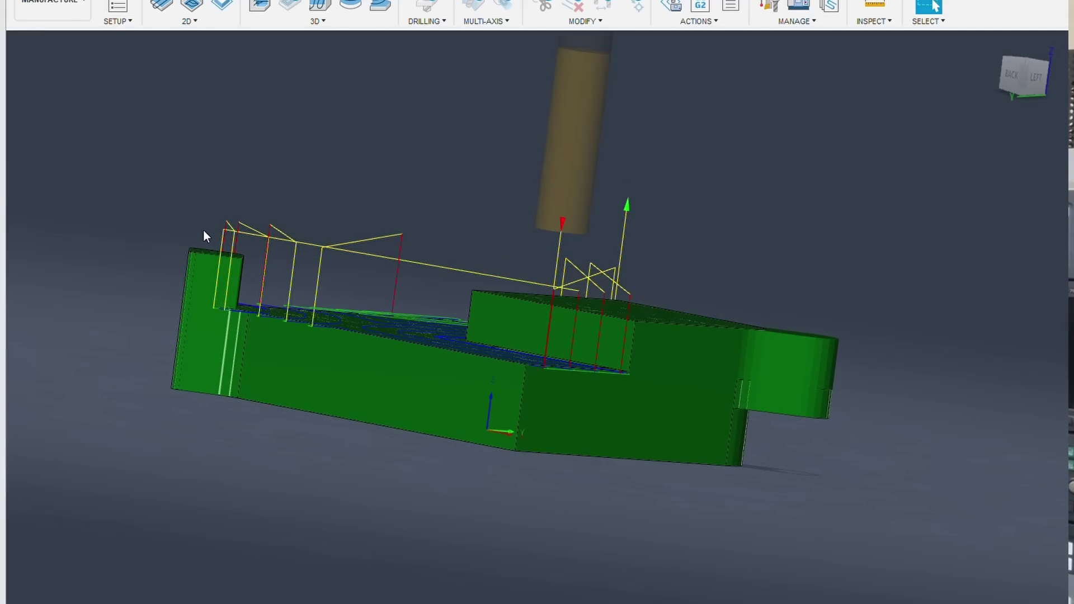
scroll(791, 383, up, 3)
drag(791, 383, 749, 372)
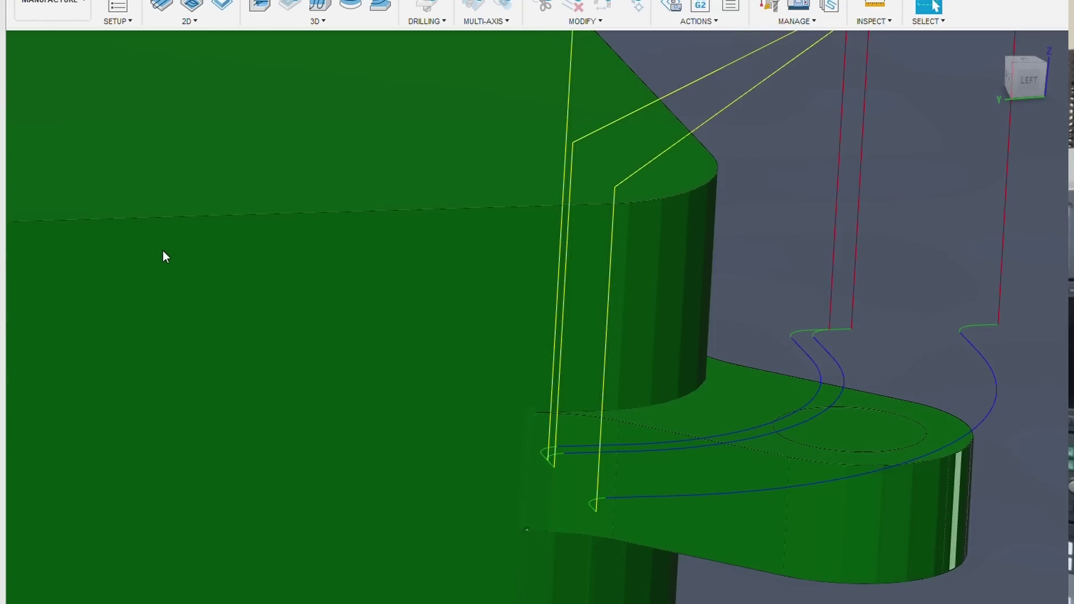
Step: Simulate the toolpath that clears the rounded corner and top face of the lug
click(575, 333)
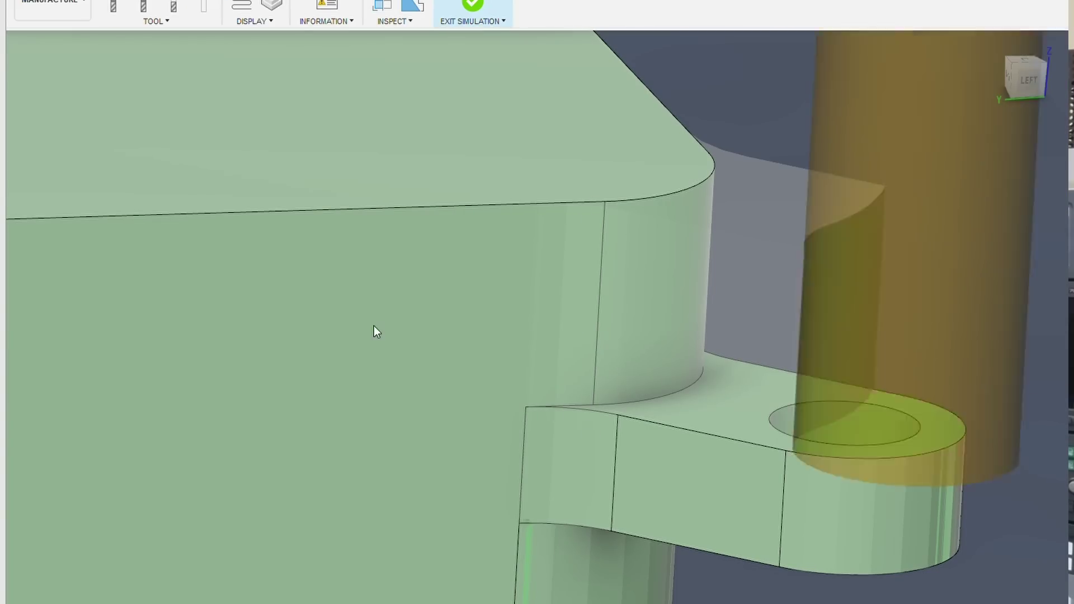
scroll(374, 314, down, 3)
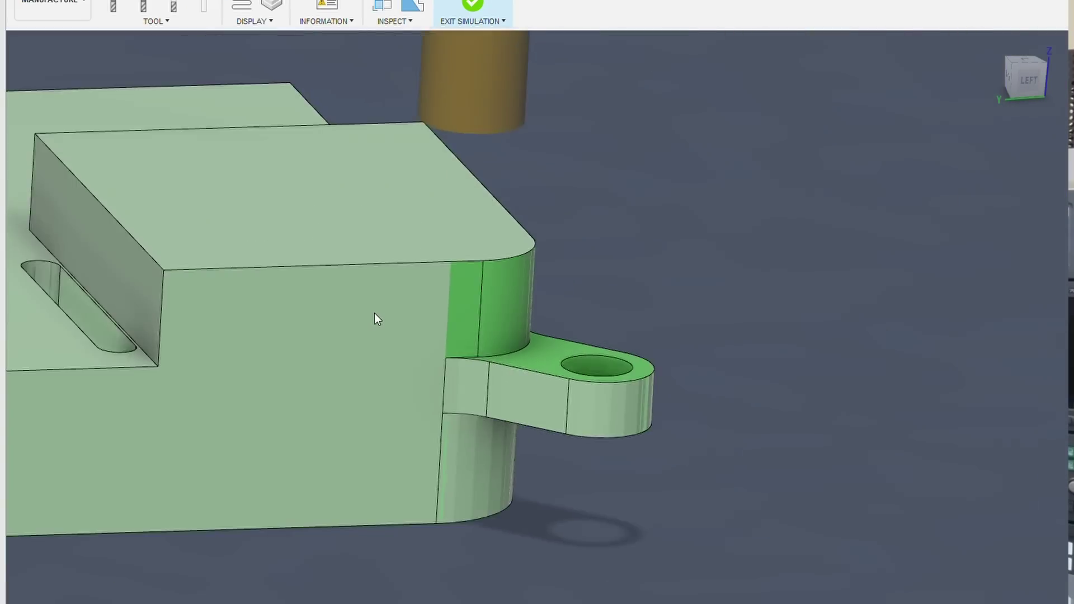
scroll(730, 284, down, 3)
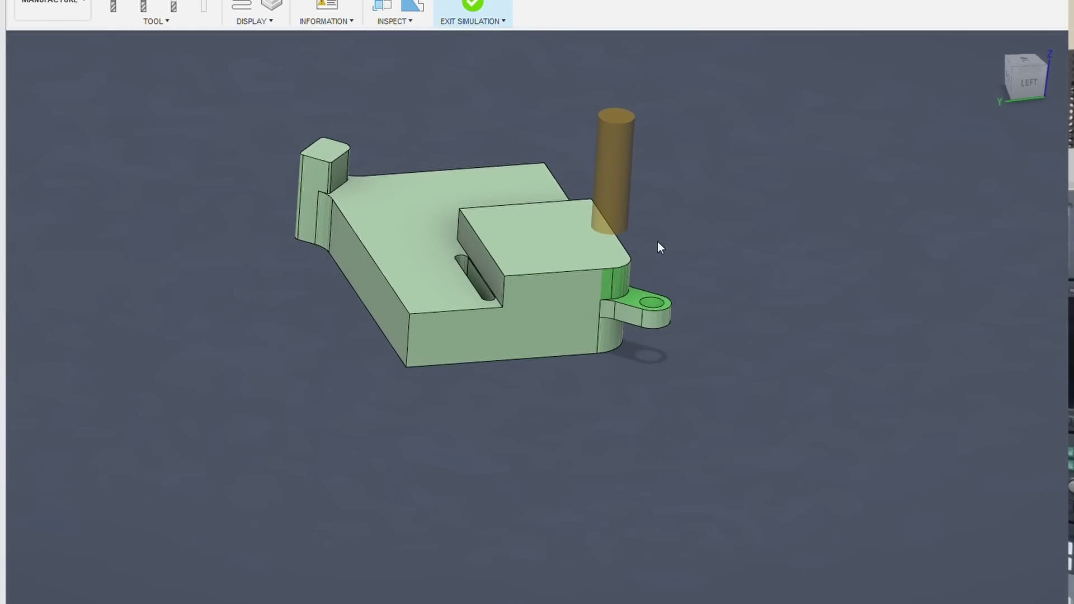
drag(680, 250, 654, 339)
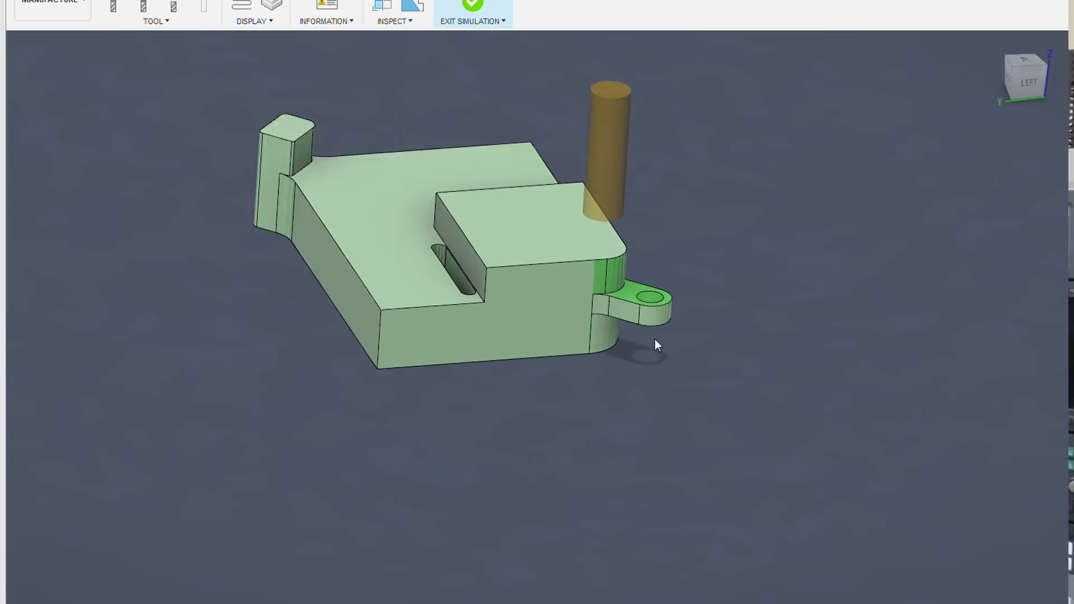
Step: Examine the lug, its hole and the rounded corner above and below it from underneath and from the side
scroll(655, 339, up, 5)
scroll(571, 395, up, 5)
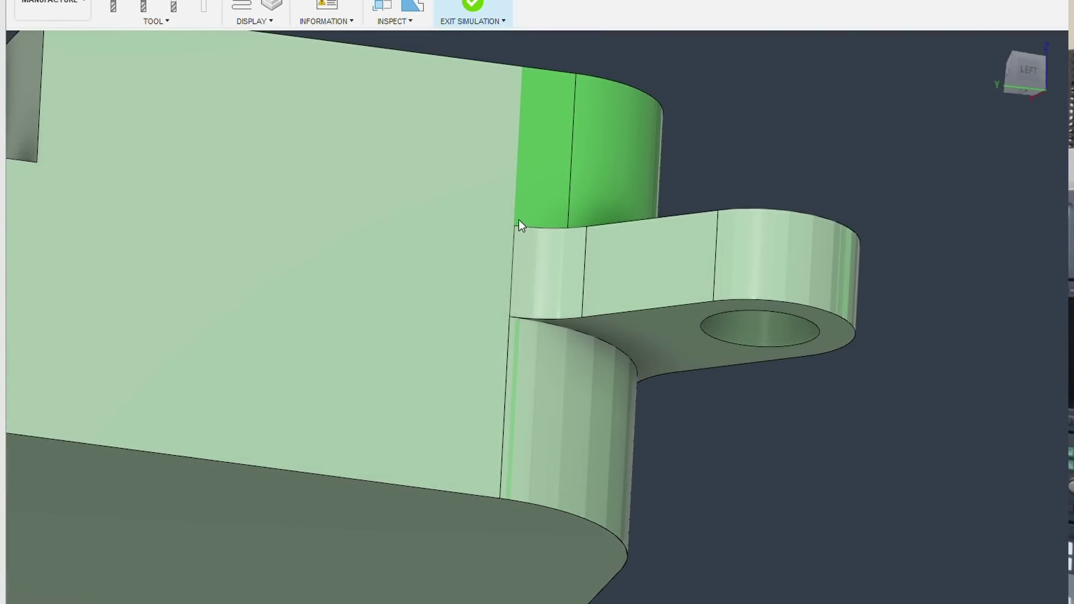
scroll(511, 308, down, 5)
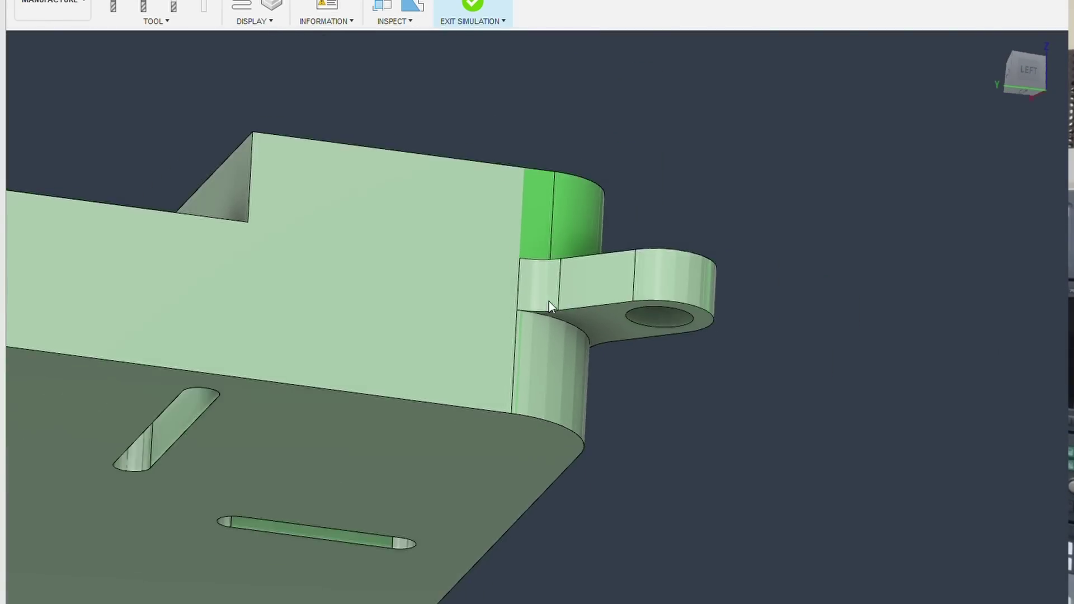
drag(549, 301, 587, 320)
scroll(591, 319, down, 2)
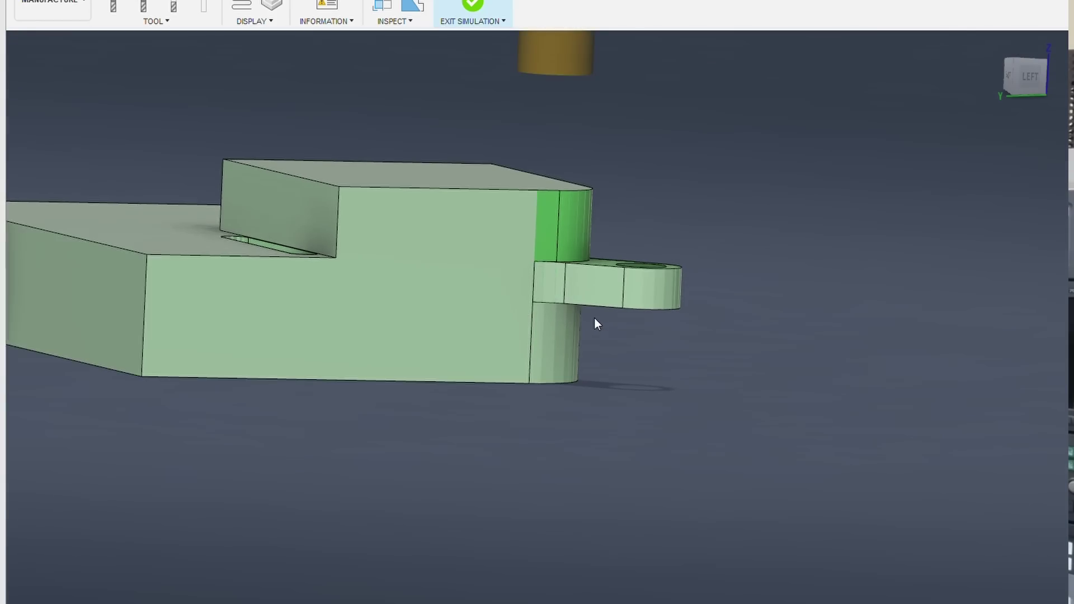
scroll(611, 330, down, 2)
drag(611, 331, 674, 304)
Step: Examine the two slots along the raised block's walls and the surrounding floor from the top and back
scroll(502, 334, up, 8)
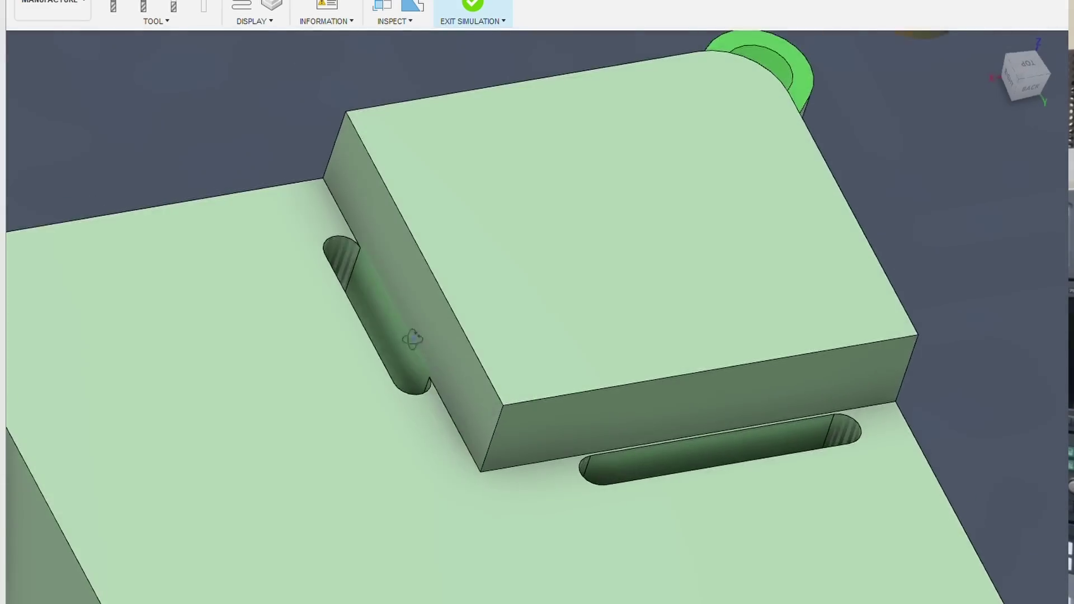
scroll(422, 308, down, 3)
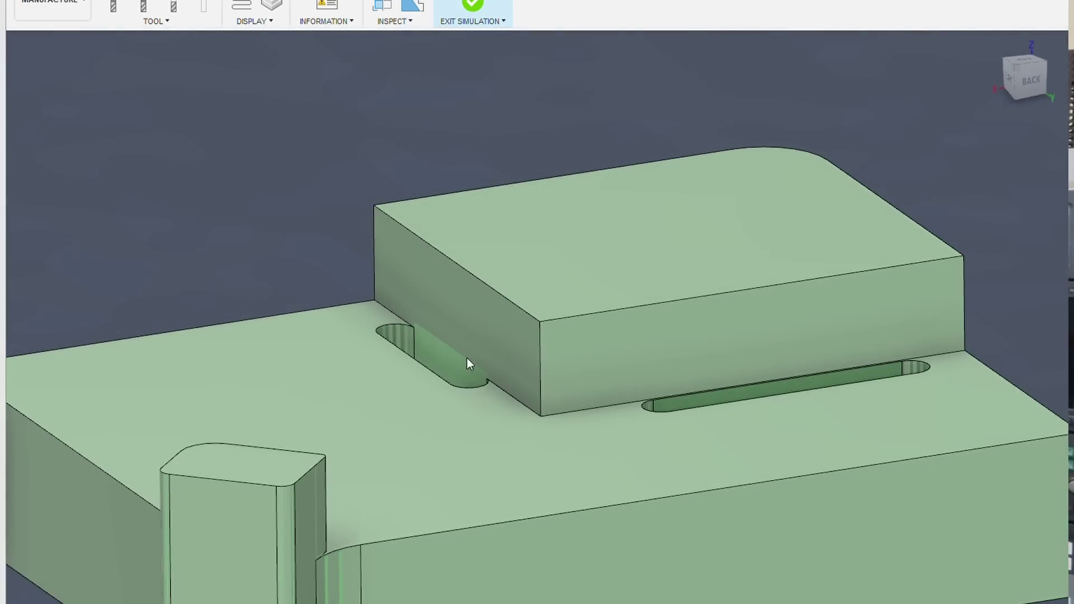
scroll(481, 366, down, 2)
drag(506, 380, 541, 337)
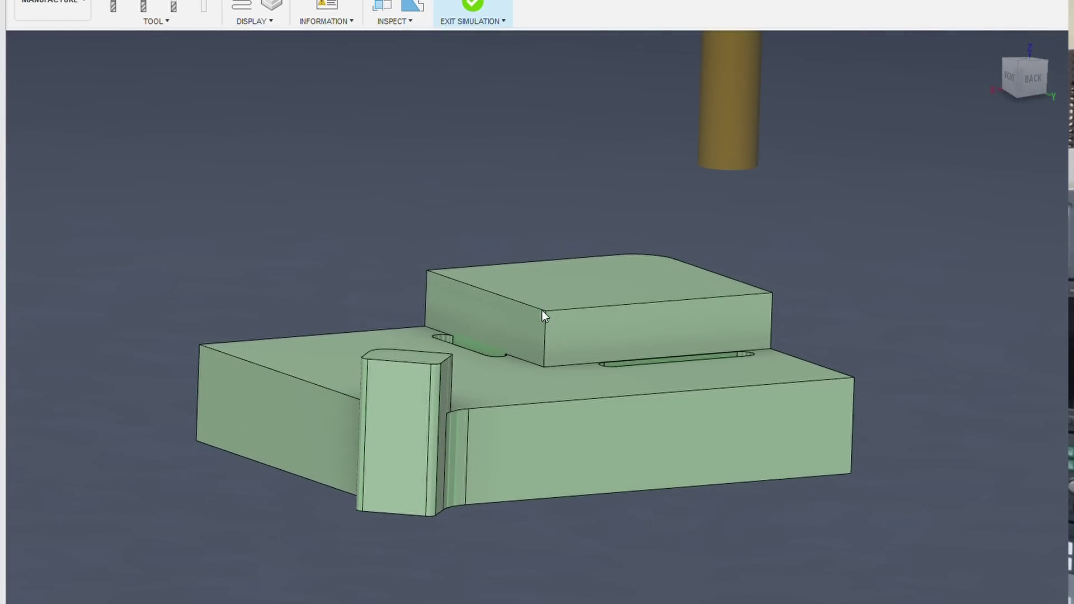
scroll(541, 310, down, 4)
drag(551, 331, 577, 330)
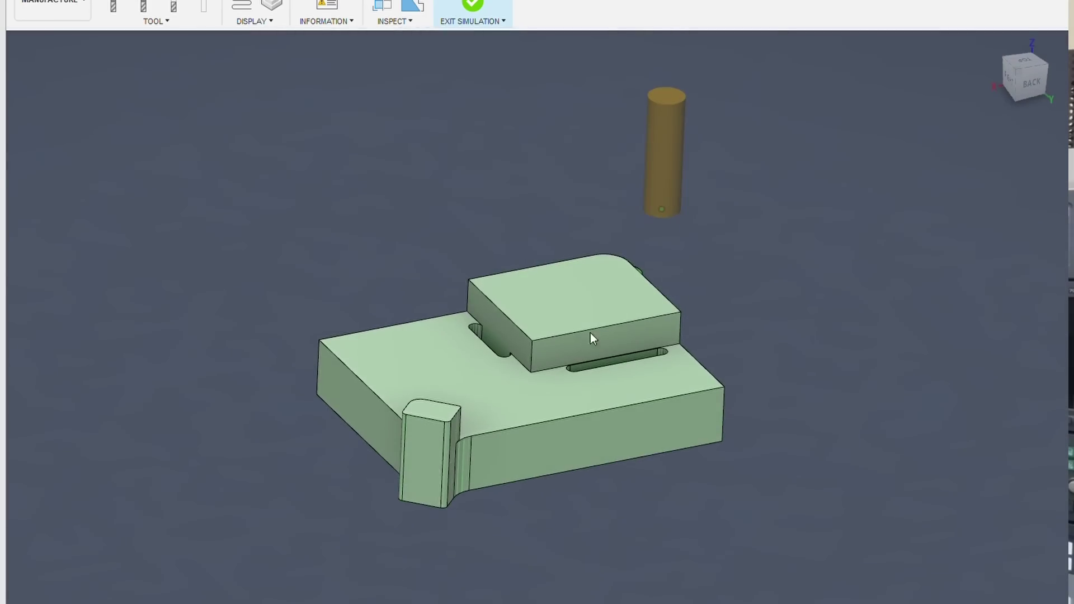
scroll(532, 414, up, 5)
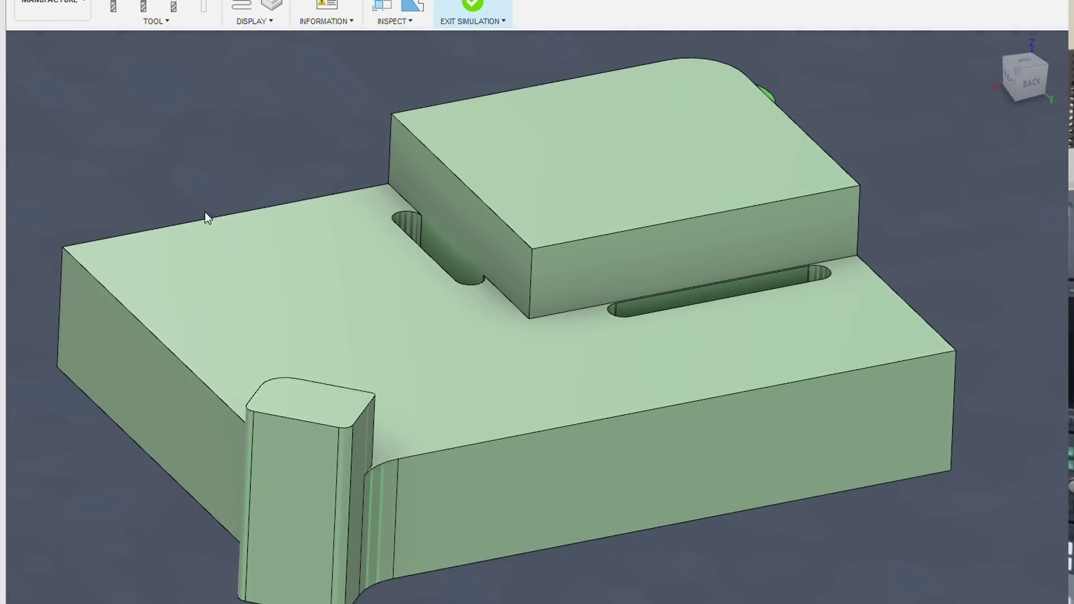
Step: Exit the simulation and select the raised block's side wall that extends down into the slot
key(Escape)
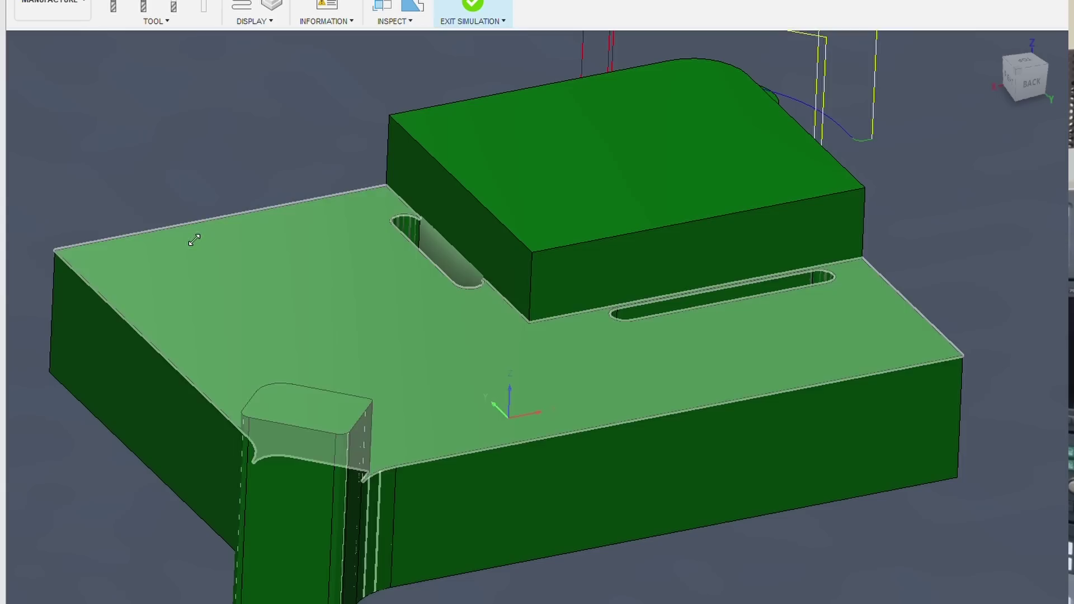
click(360, 130)
scroll(449, 250, up, 6)
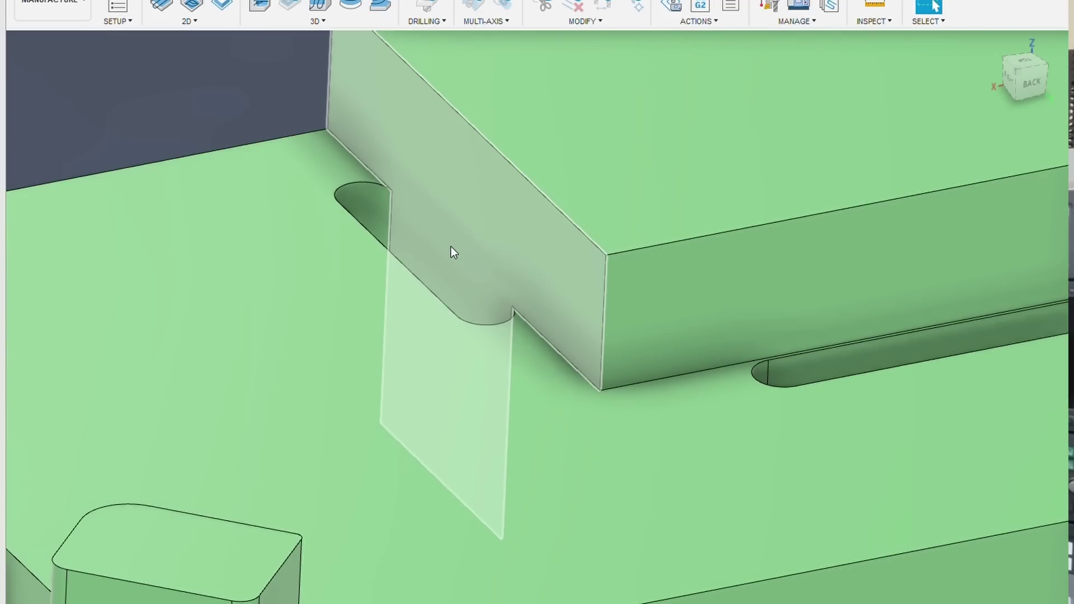
scroll(468, 230, down, 2)
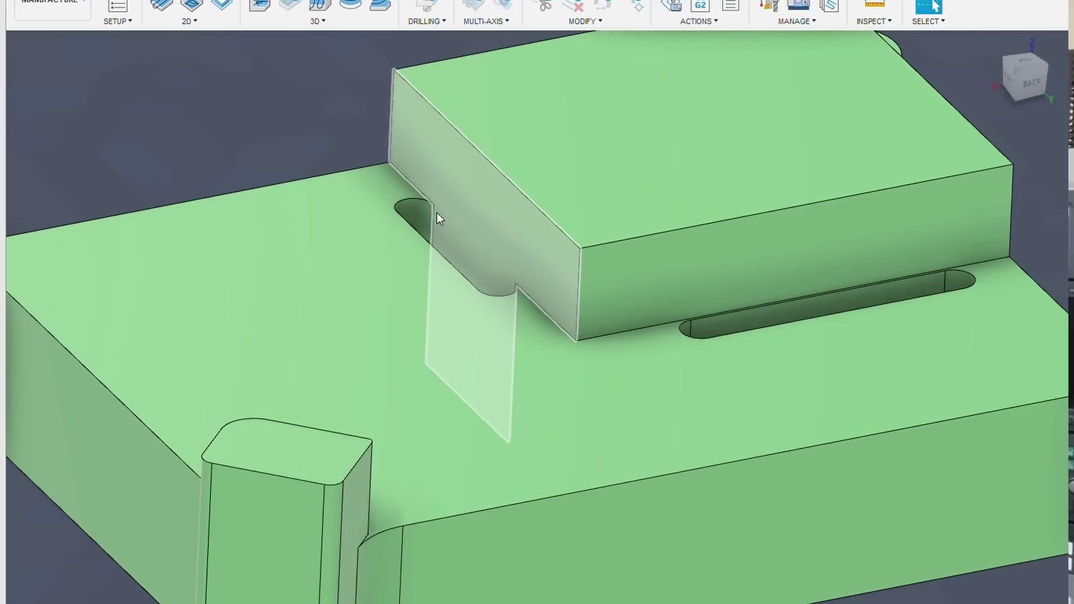
click(565, 260)
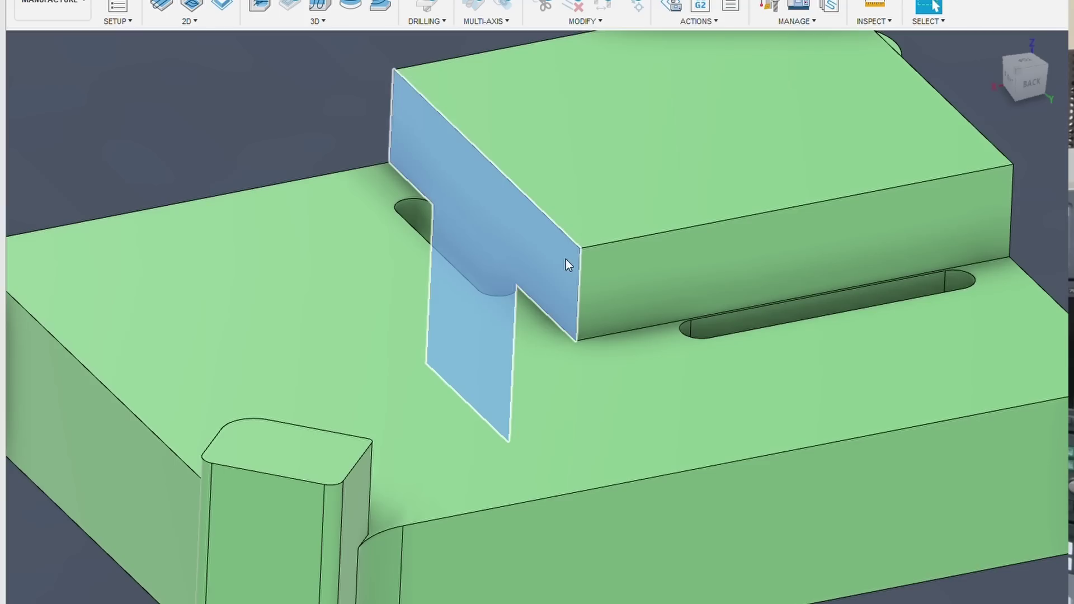
Step: Examine how the raised block's two adjoining walls meet the slots on either side of its corner
drag(566, 260, 711, 273)
scroll(710, 273, up, 3)
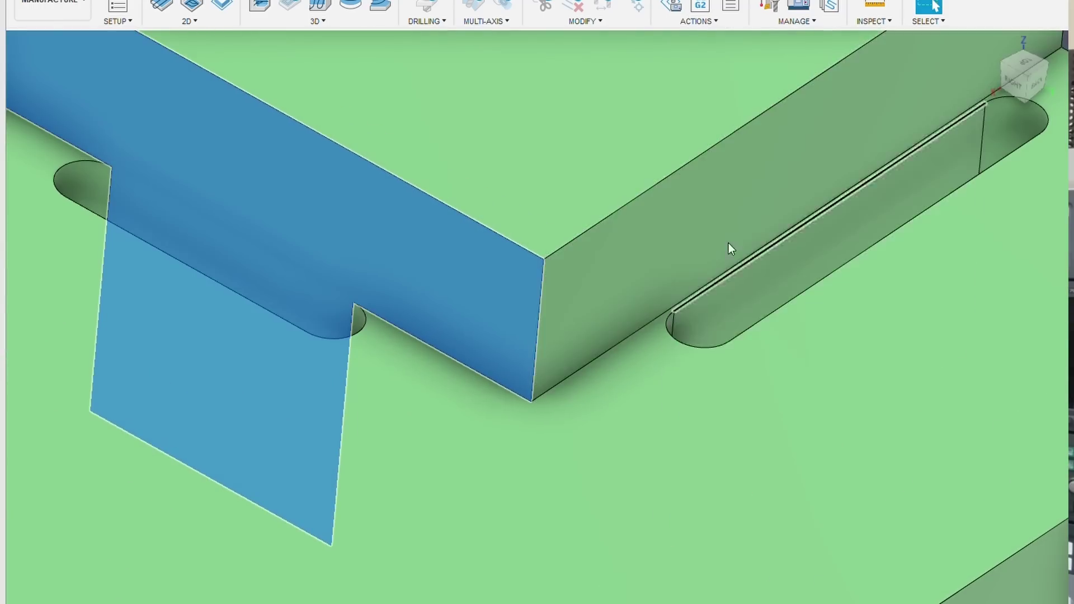
scroll(733, 249, down, 5)
Step: Open the simulation of the floor cut around the raised block and inspect the stock over the floor and slots
click(338, 105)
drag(473, 248, 468, 252)
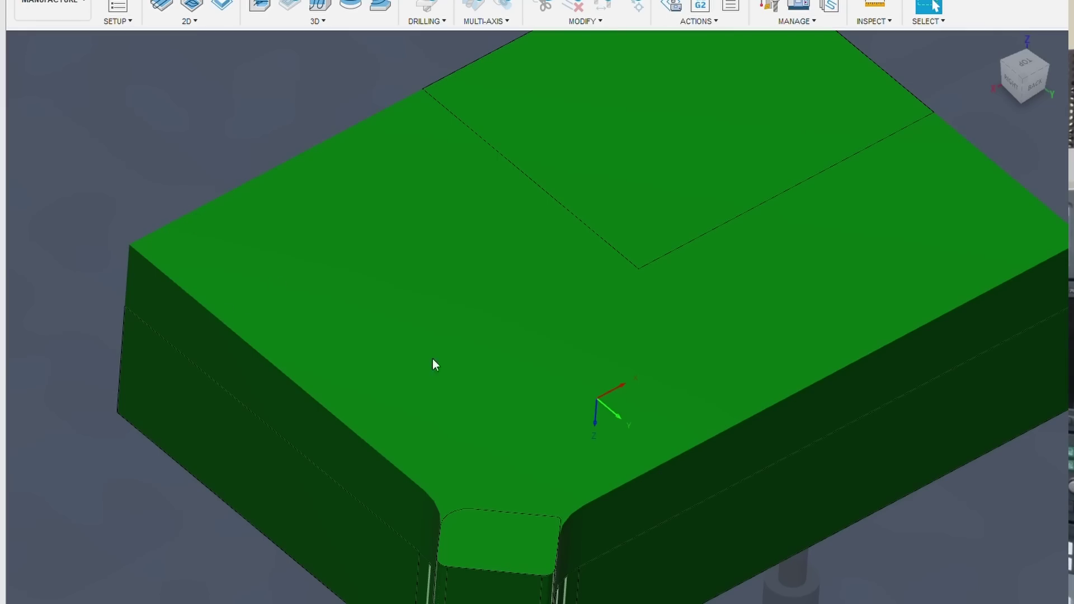
scroll(479, 226, up, 4)
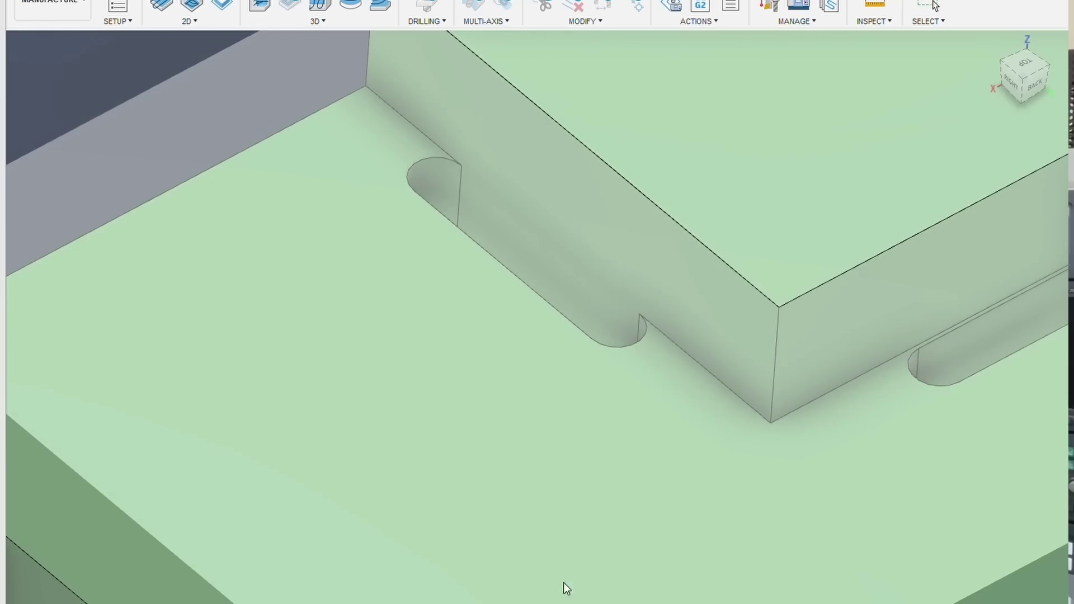
drag(535, 584, 617, 470)
scroll(614, 460, down, 5)
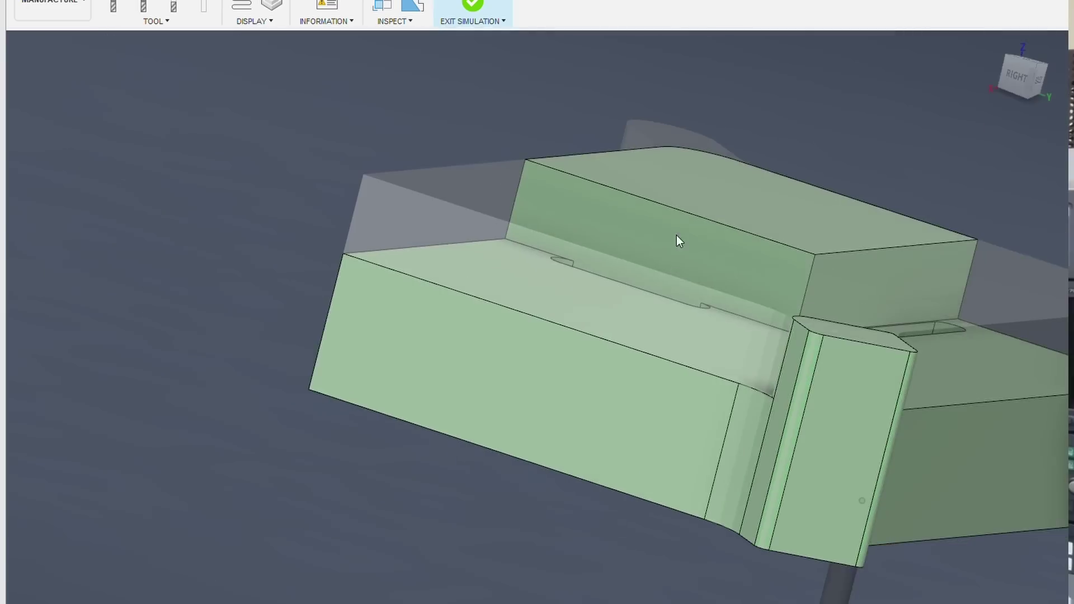
scroll(650, 379, up, 4)
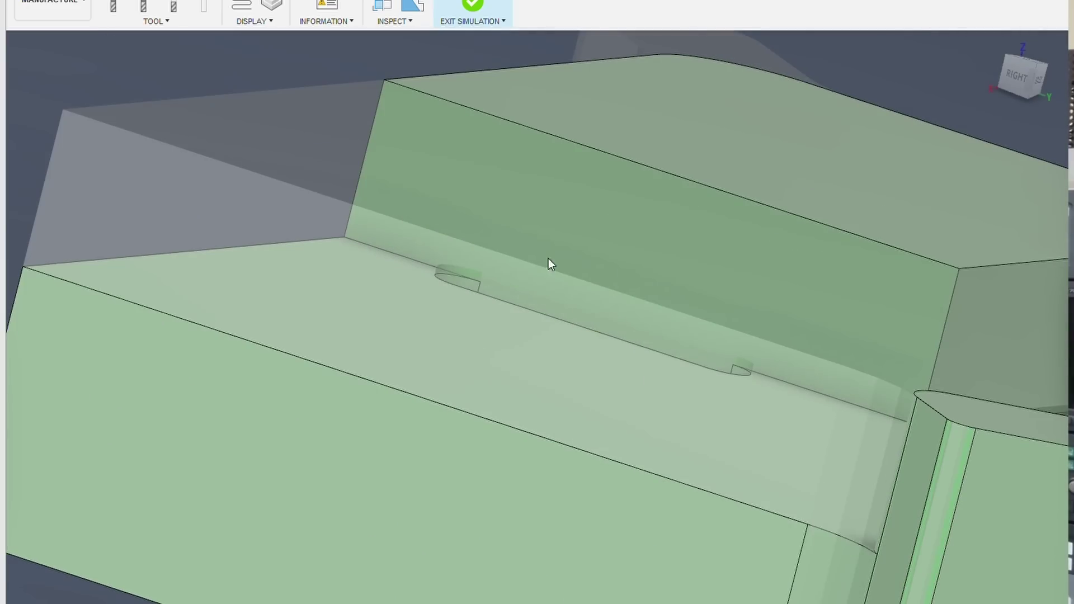
Step: Inspect the simulated stock along the slot at the raised block's wall and exit the simulation
scroll(550, 262, up, 4)
scroll(1037, 565, down, 3)
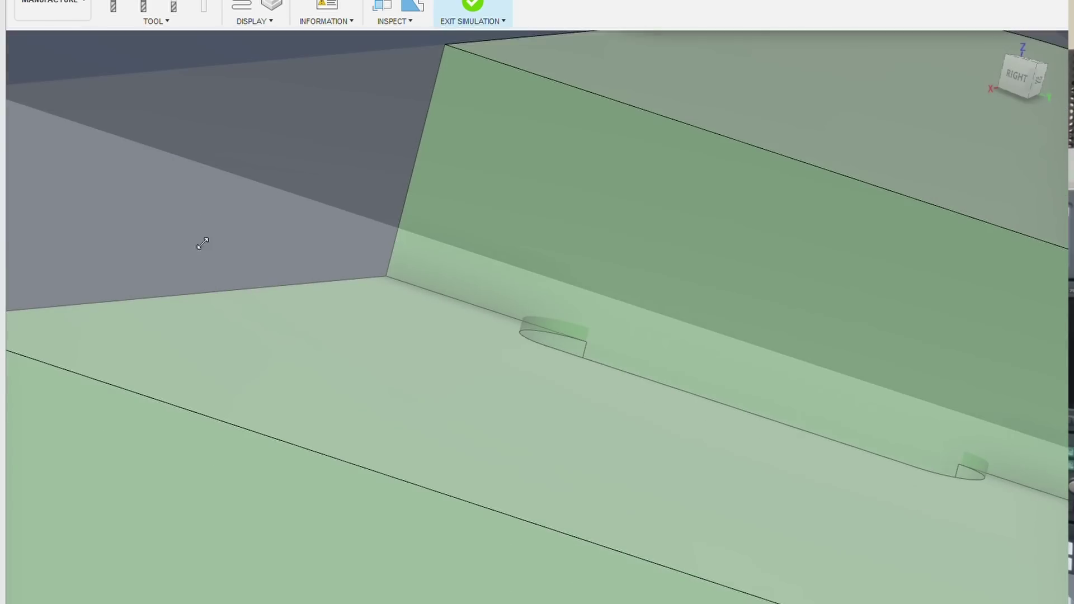
key(Escape)
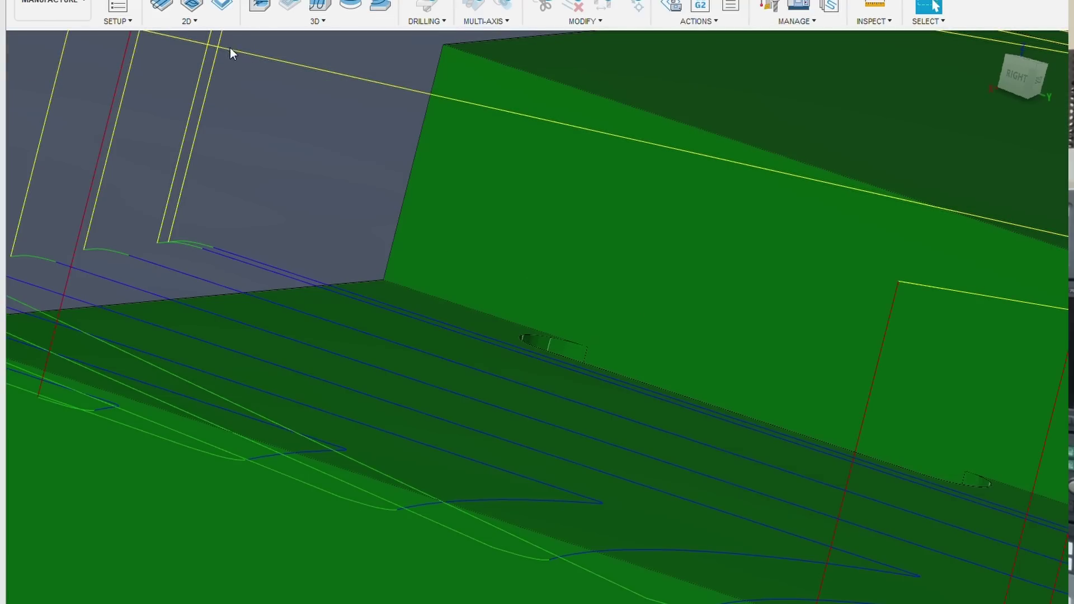
Step: Simulate the toolpath along the raised block's walls and inspect the cut strip of floor beside the slots
click(677, 377)
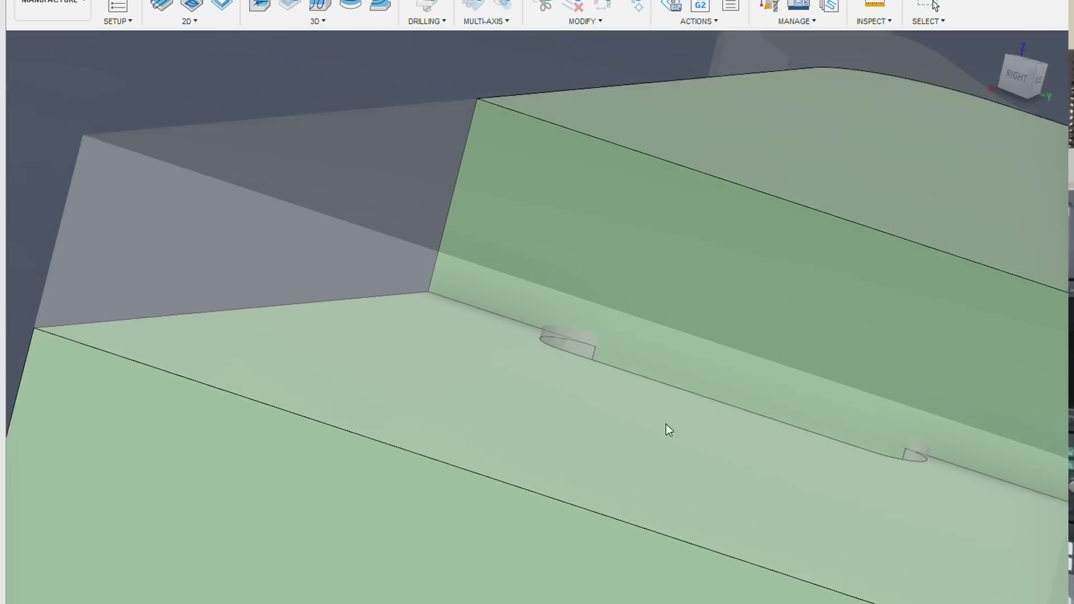
key(alt+s)
scroll(276, 193, down, 3)
scroll(575, 326, up, 3)
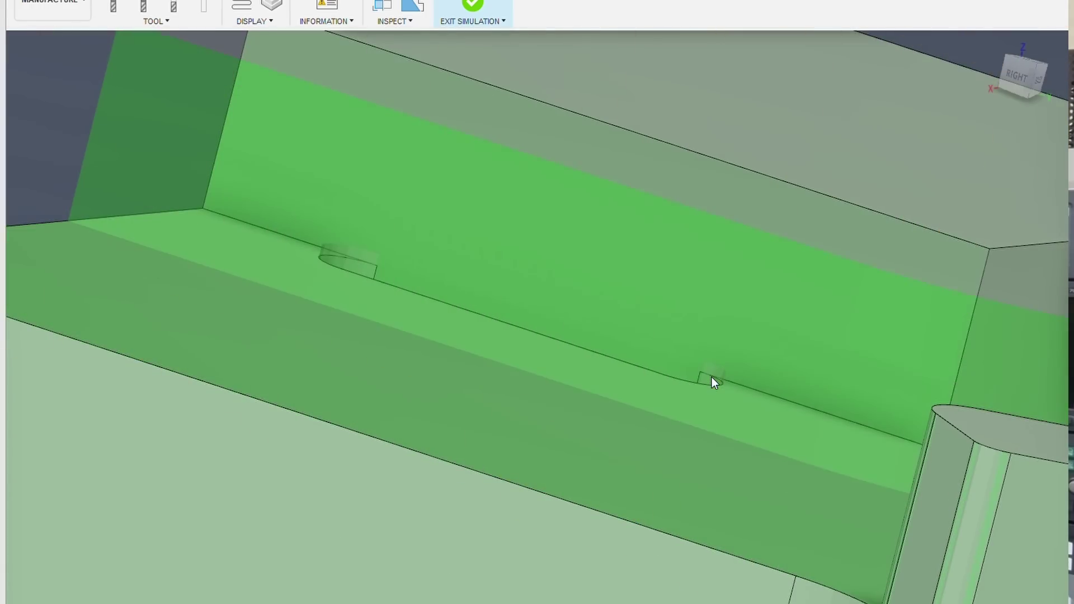
scroll(587, 358, down, 4)
scroll(552, 367, up, 5)
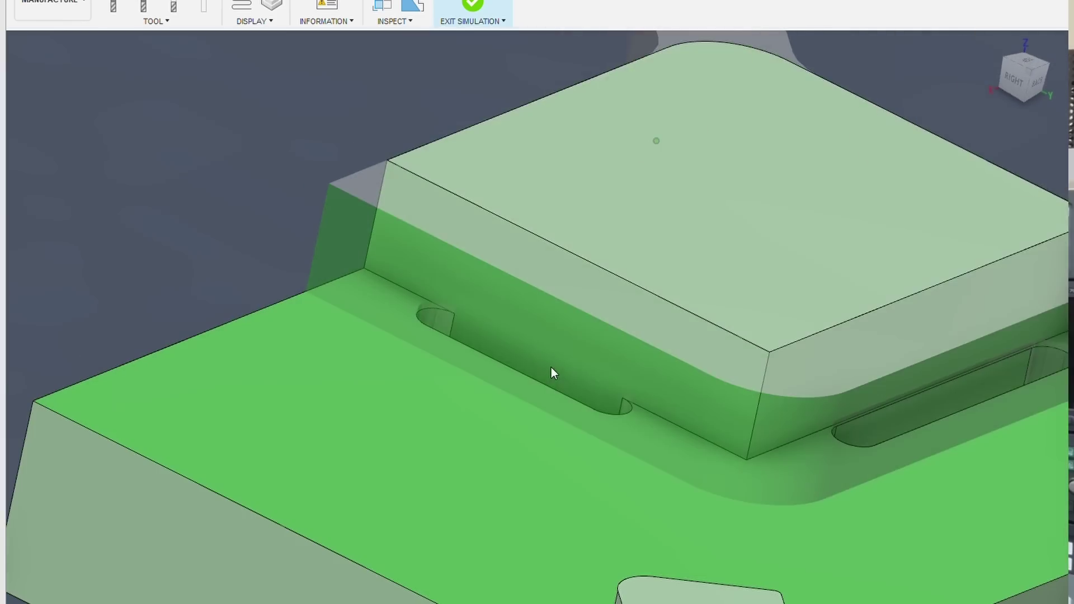
Step: Examine the slot ends beneath the raised block's machined walls and the surrounding floor, and exit the simulation
scroll(552, 360, down, 2)
scroll(551, 360, up, 6)
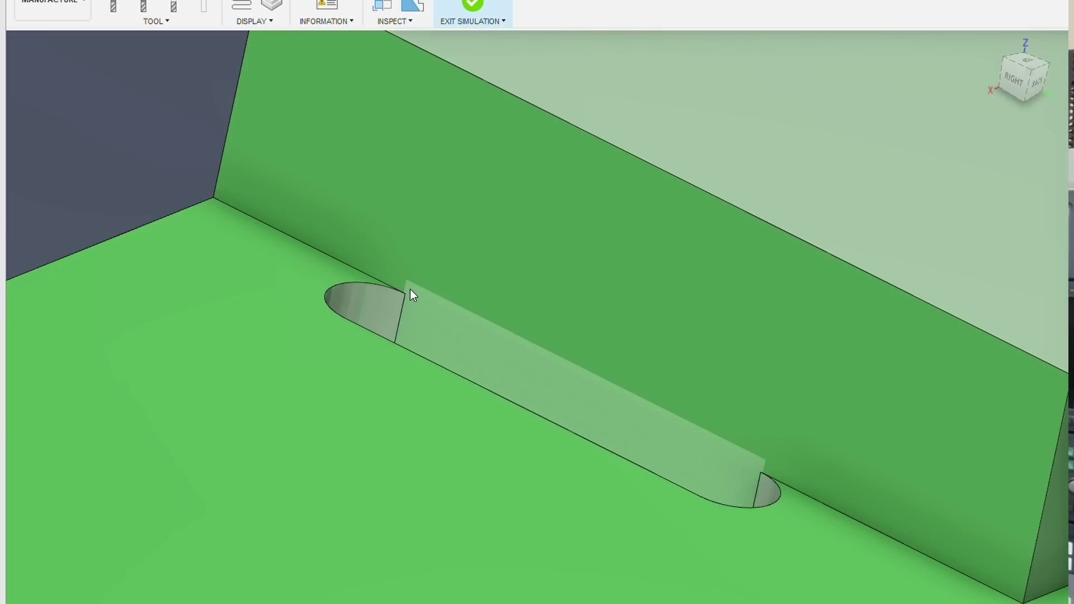
scroll(413, 282, down, 3)
scroll(506, 290, down, 3)
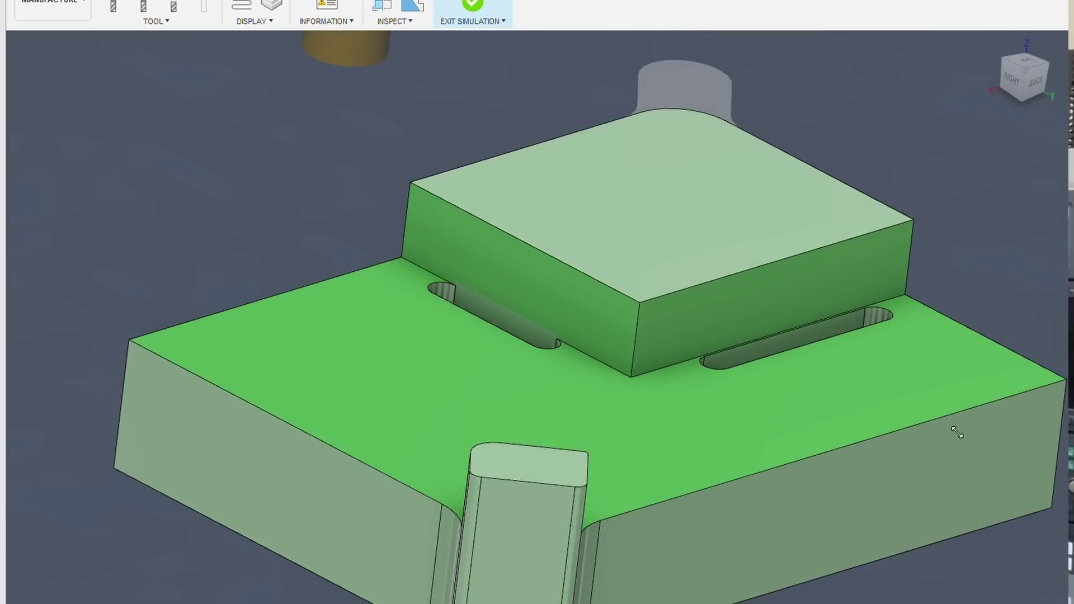
key(Escape)
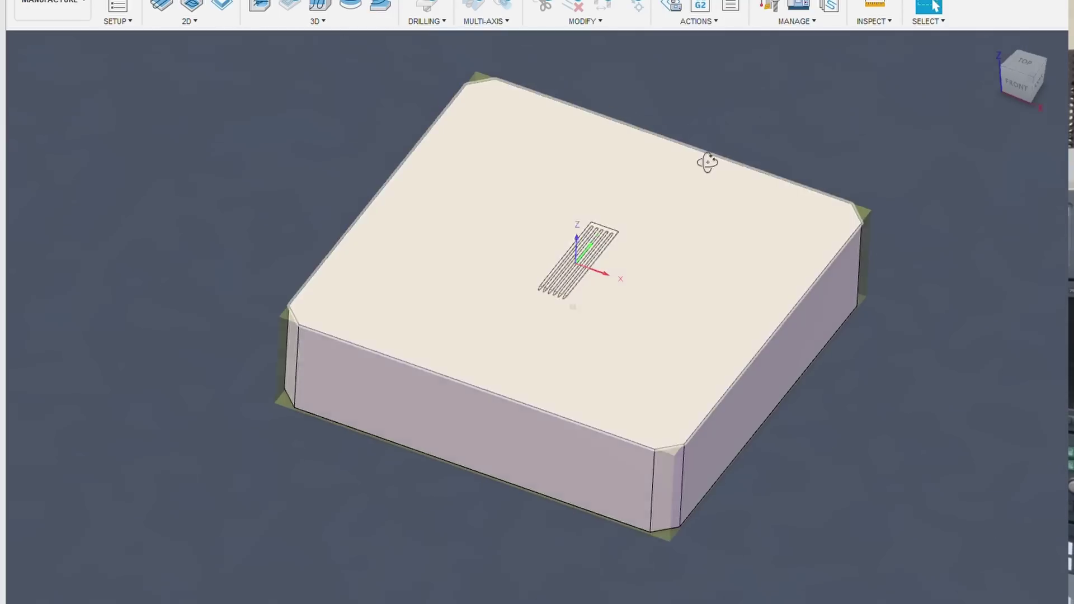
Step: Examine the square block with chamfered corners and the small group of narrow fins at its centre
drag(707, 163, 696, 144)
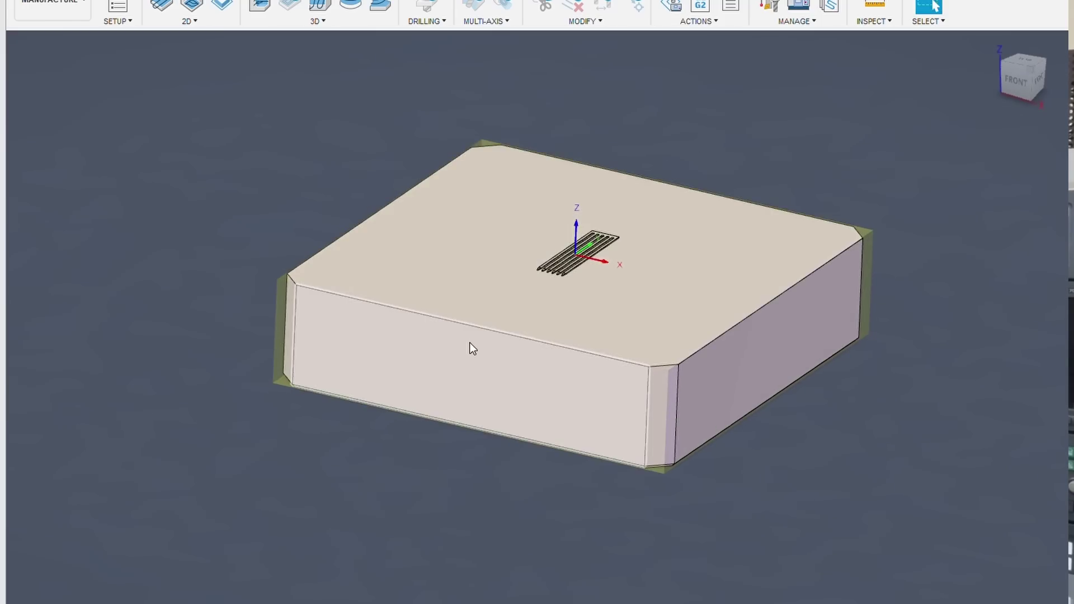
scroll(563, 255, up, 5)
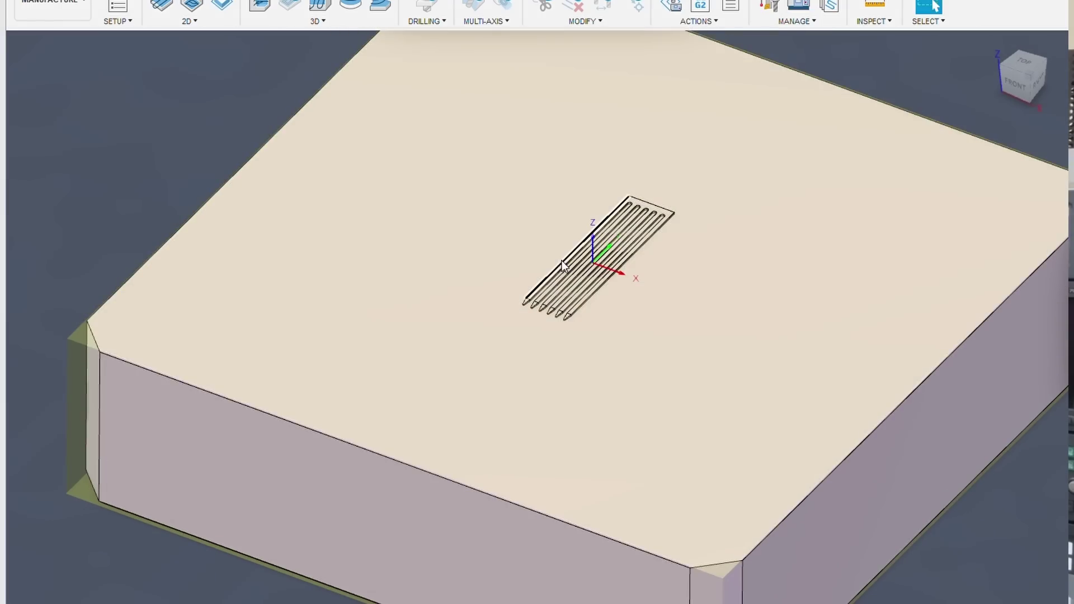
scroll(563, 263, down, 4)
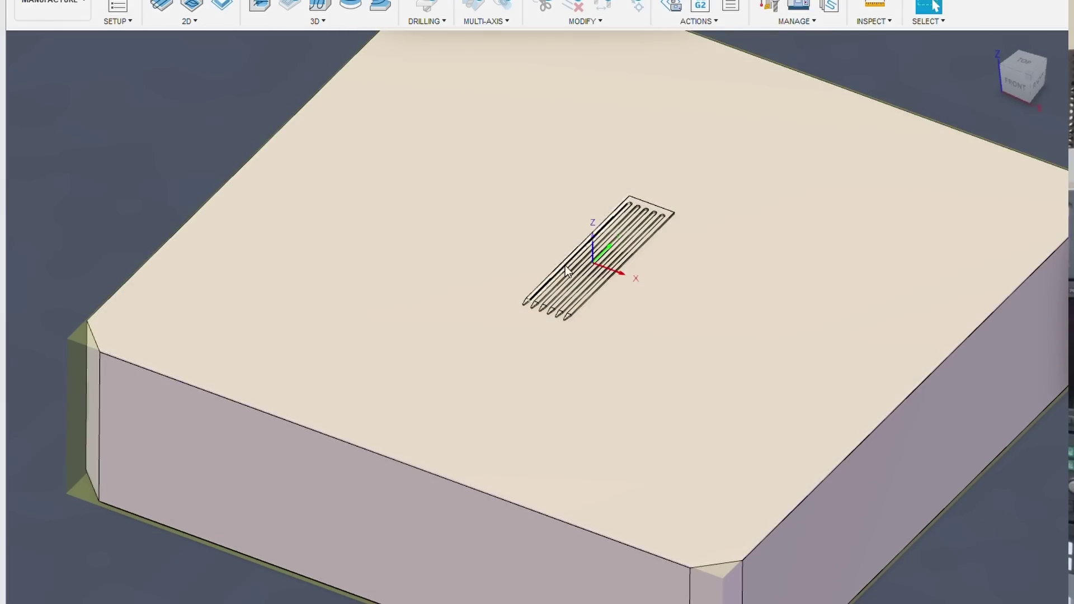
scroll(847, 207, down, 2)
scroll(844, 207, down, 3)
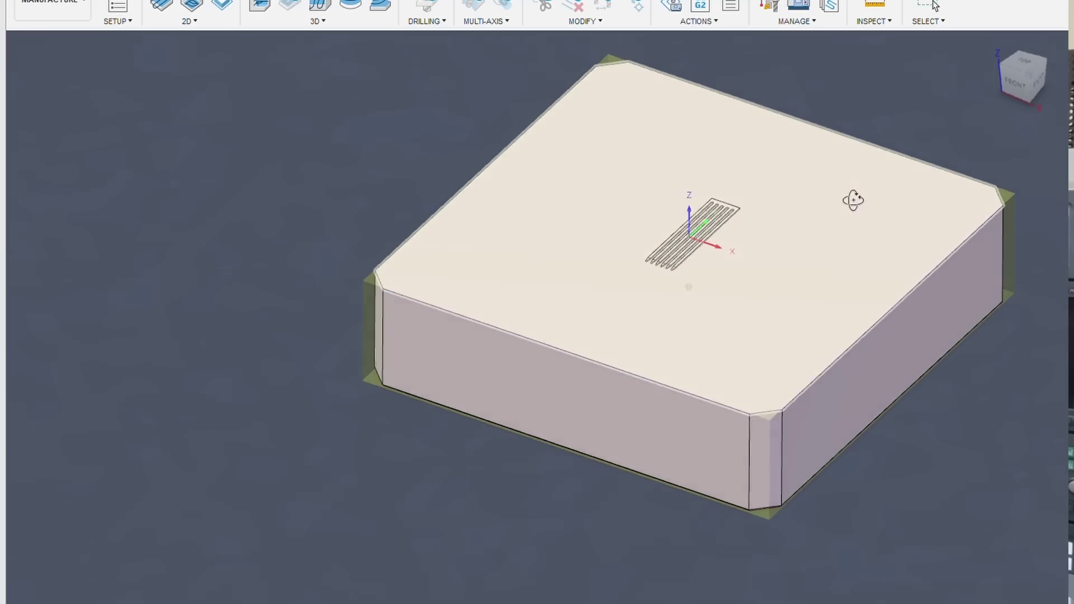
scroll(839, 232, down, 2)
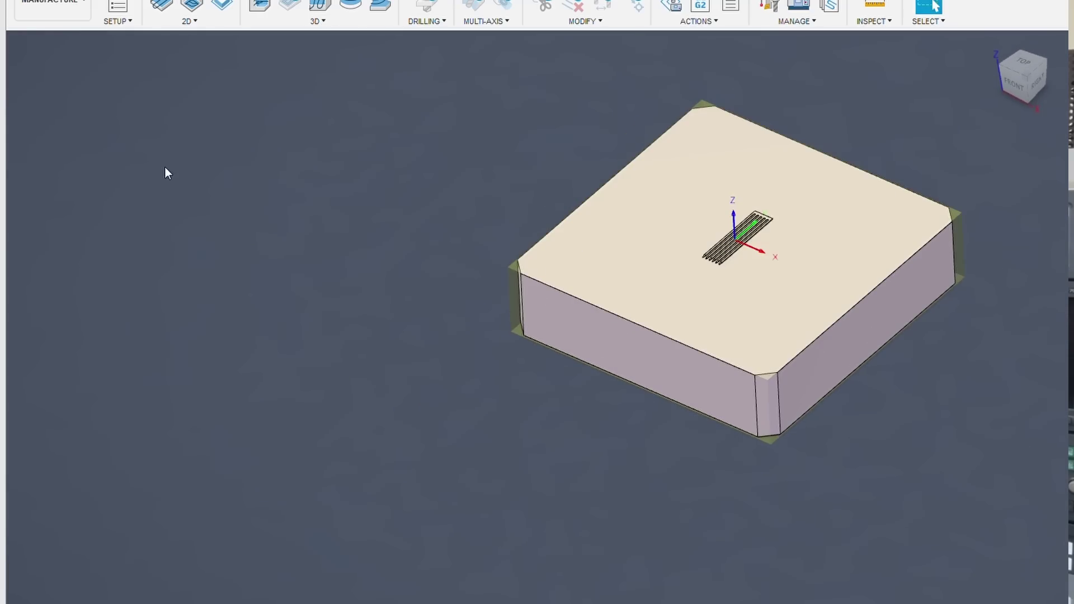
Step: Run the simulation of the square block's toolpaths and watch the top being cleared around the central fins
key(alt+g)
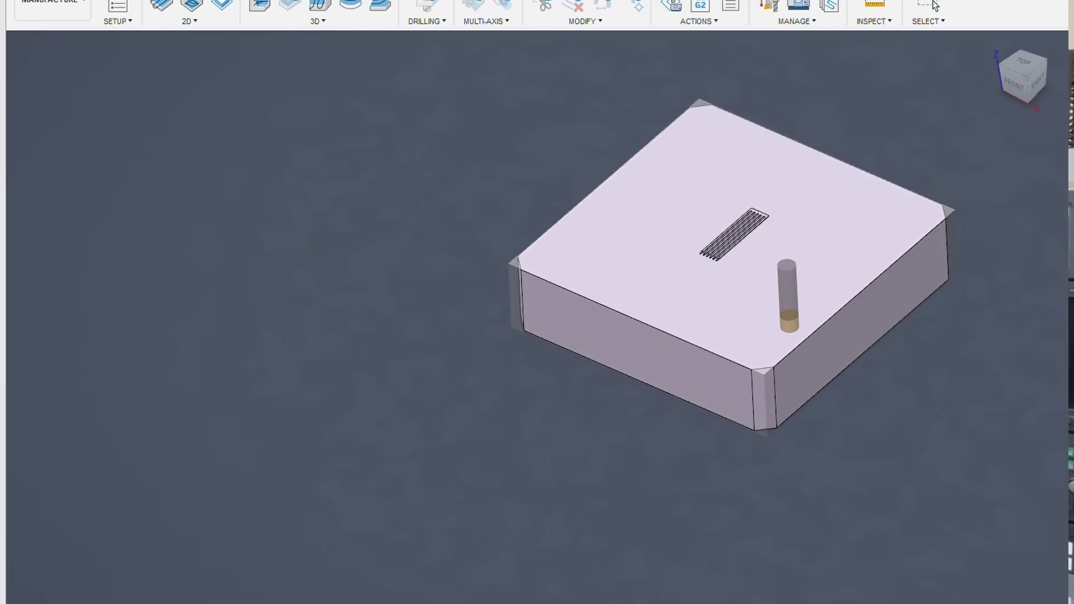
click(534, 595)
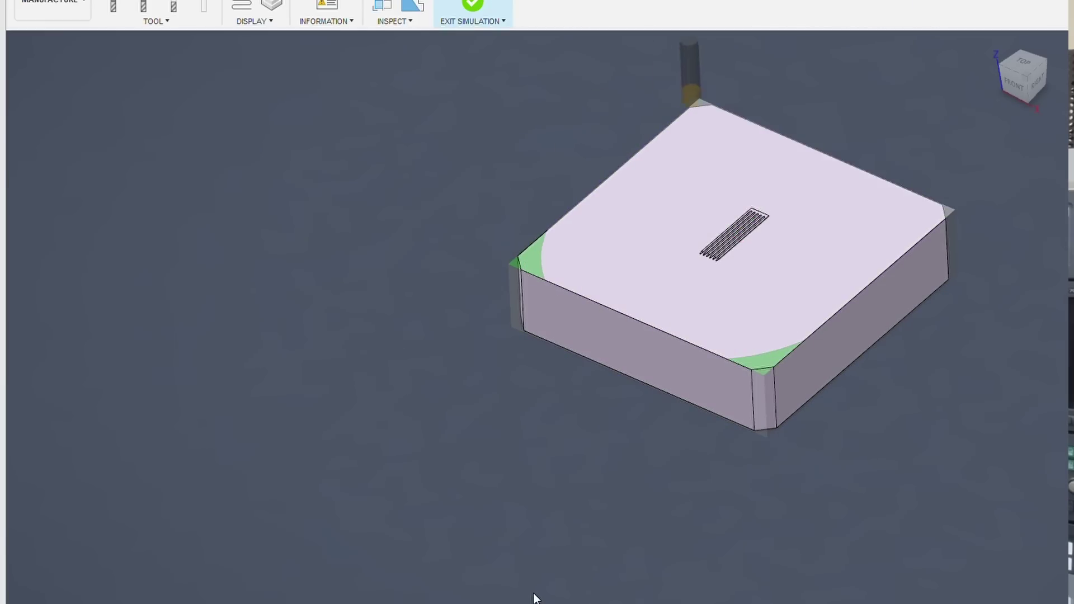
scroll(683, 308, down, 3)
scroll(685, 308, up, 5)
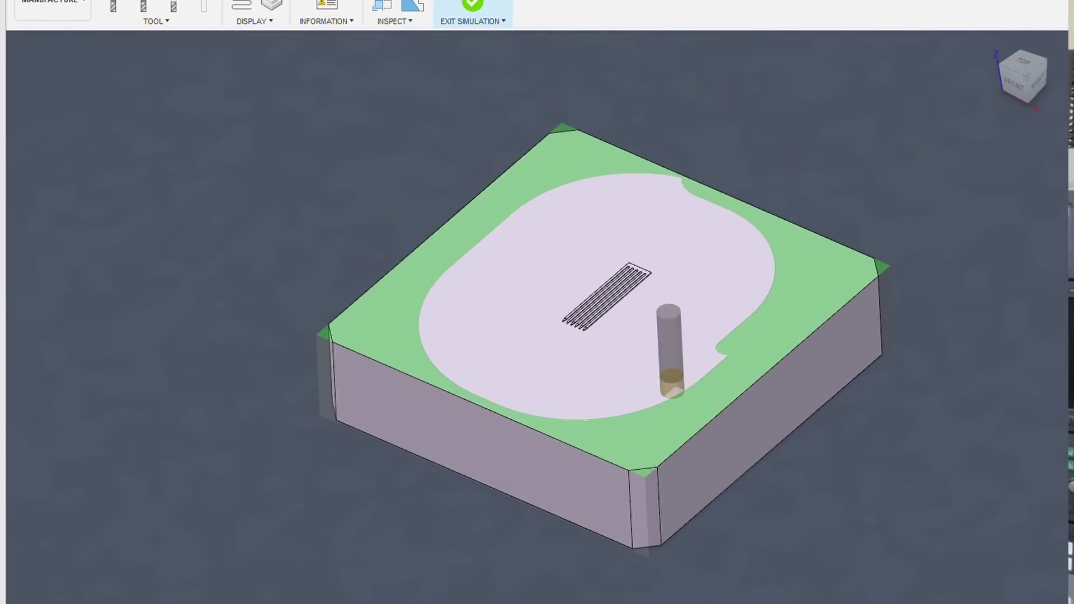
scroll(646, 333, up, 10)
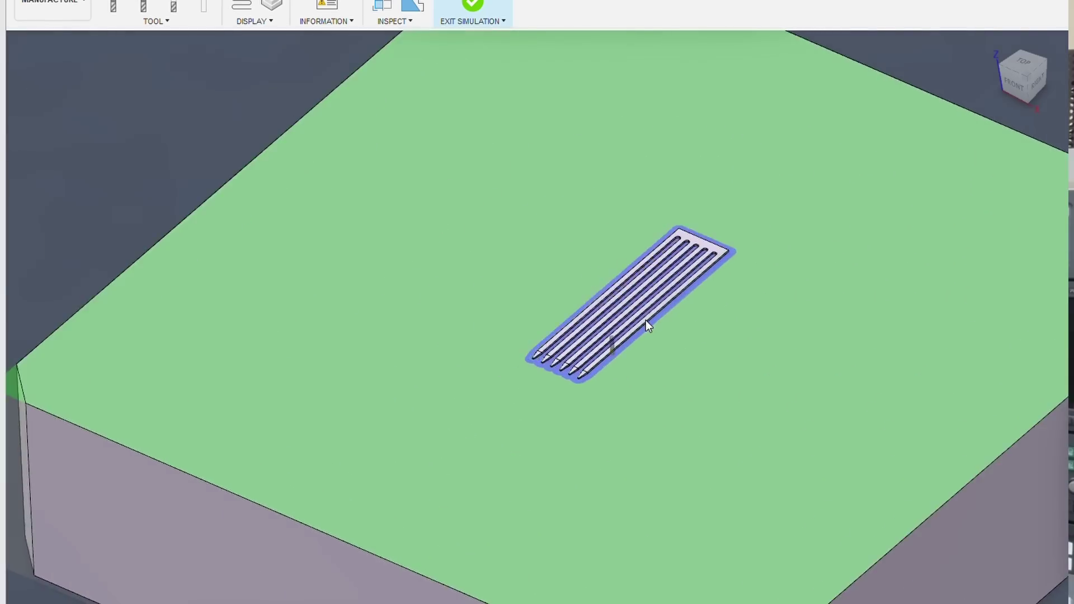
Step: Inspect the fin tips and the scalloped border of the cut area around the fins, and exit the simulation
scroll(645, 326, down, 8)
scroll(531, 321, up, 12)
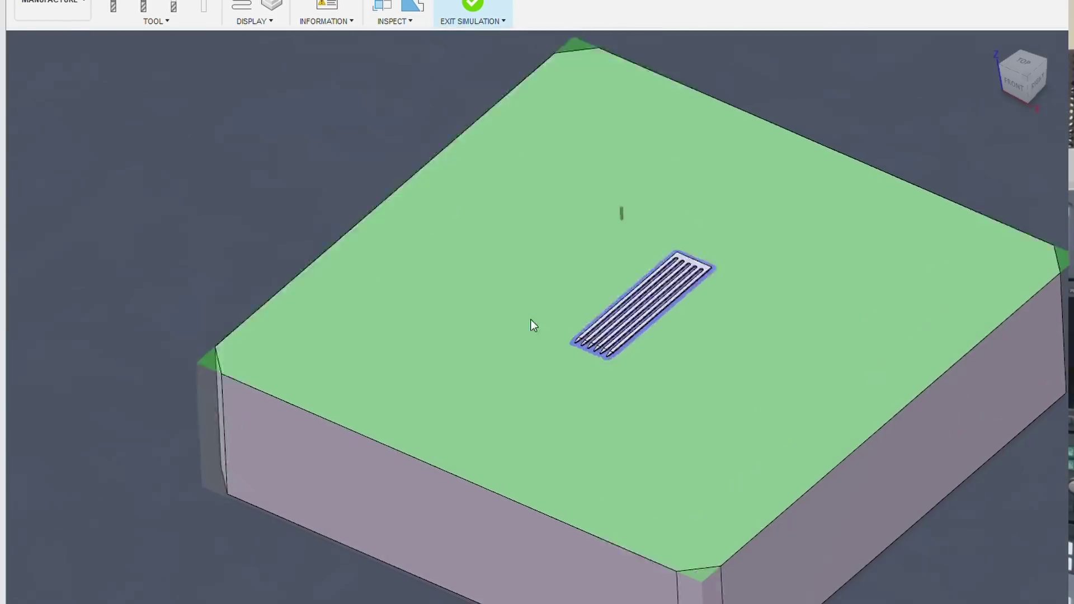
scroll(552, 336, up, 8)
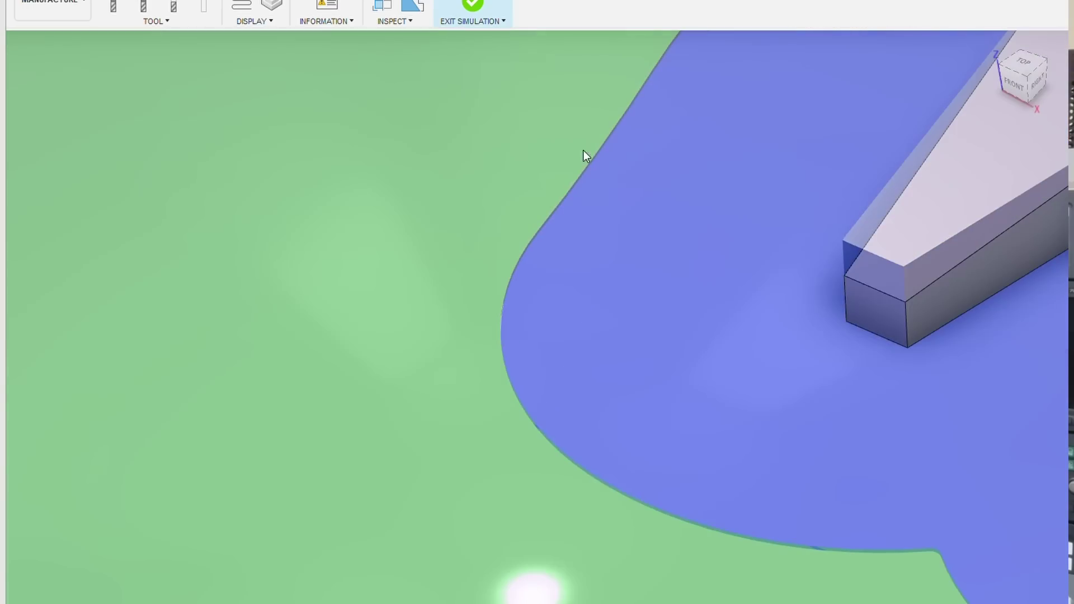
scroll(553, 223, down, 1)
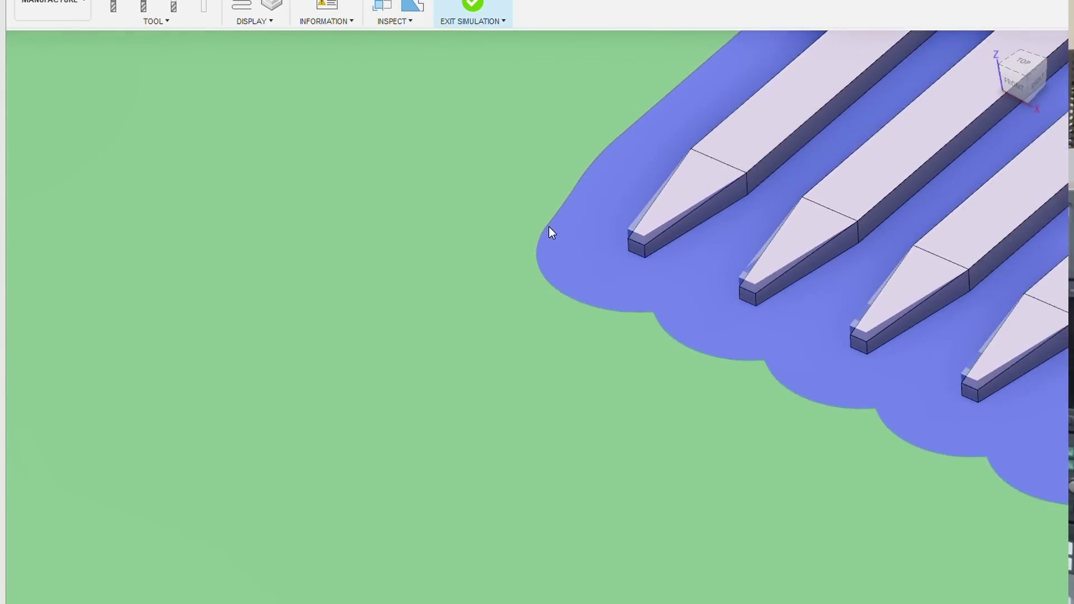
scroll(549, 226, down, 10)
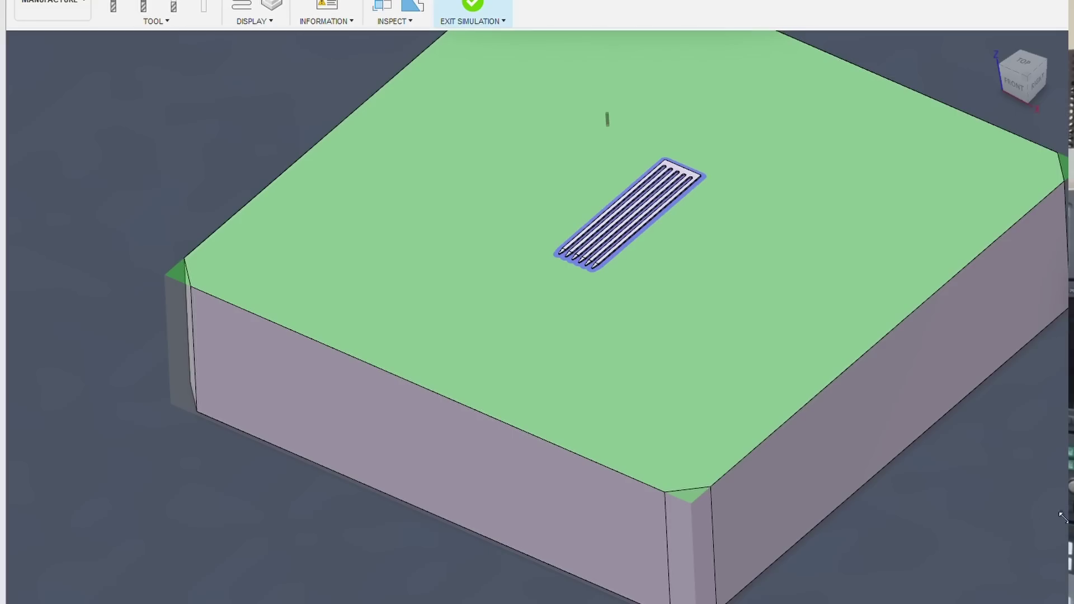
key(Escape)
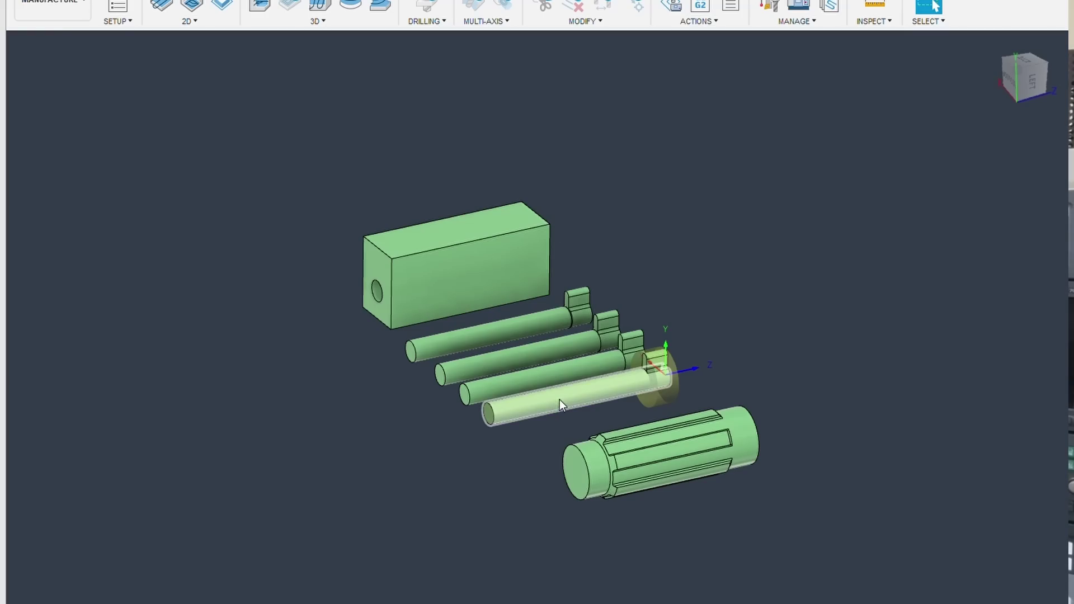
Step: Examine the lugged ends of the four round shafts, comparing where each lug meets its shaft
scroll(657, 389, up, 5)
drag(656, 389, 838, 470)
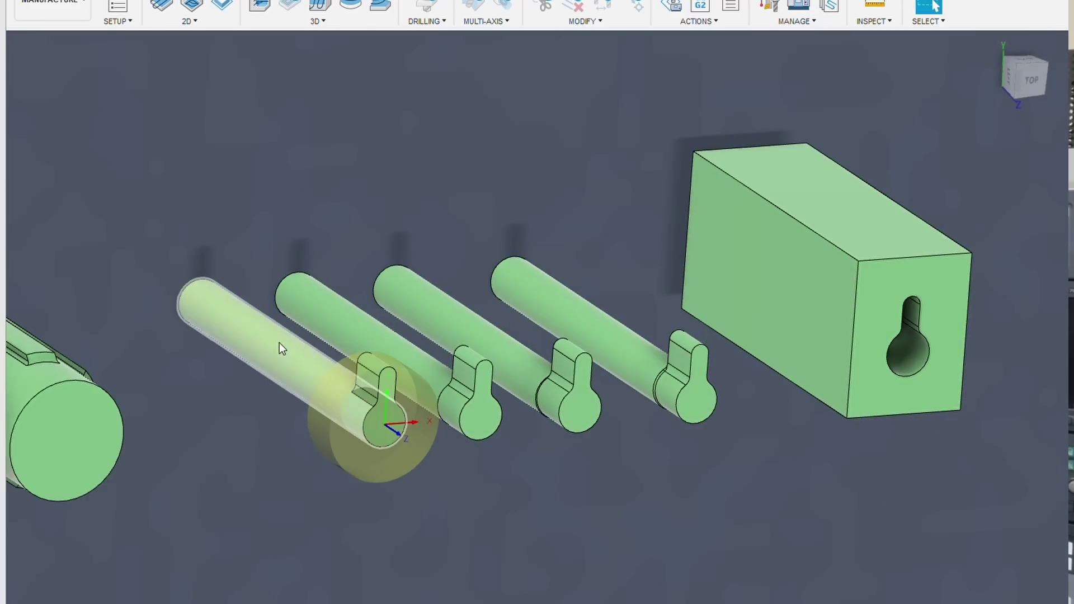
scroll(368, 378, up, 3)
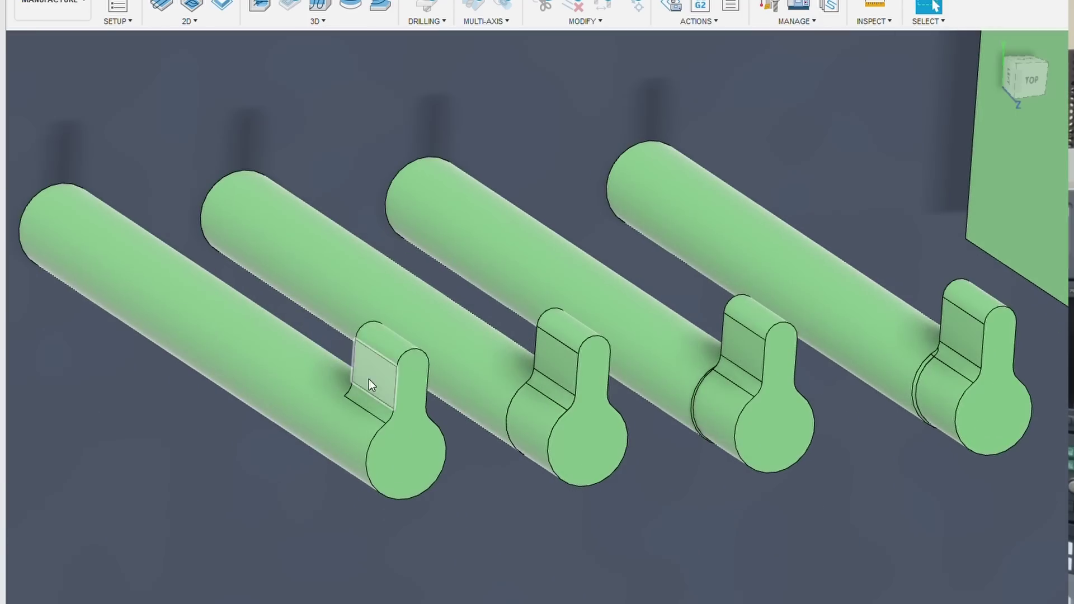
scroll(437, 426, down, 8)
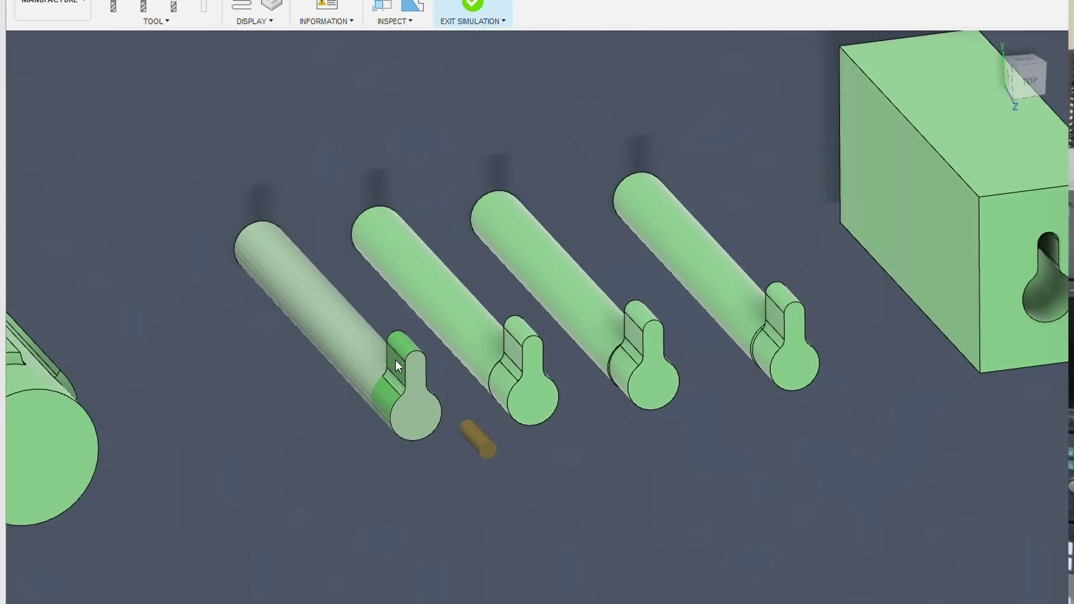
Step: Inspect the first shaft's simulated lug profile and compare its shoulder and fillet with those of the adjacent shafts
scroll(395, 360, down, 3)
scroll(371, 388, up, 6)
scroll(313, 420, down, 2)
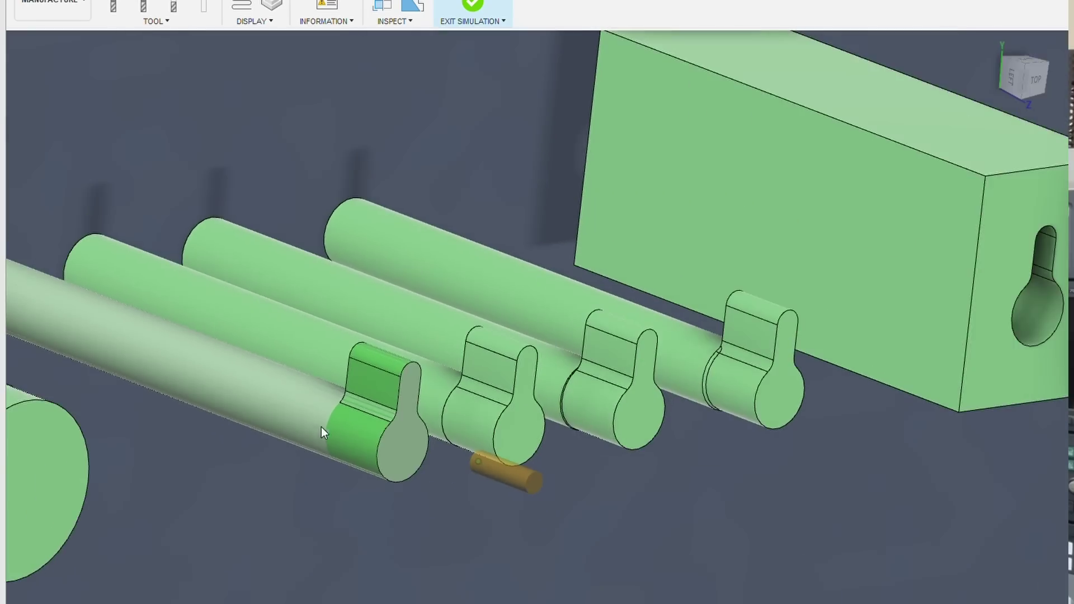
scroll(440, 396, up, 3)
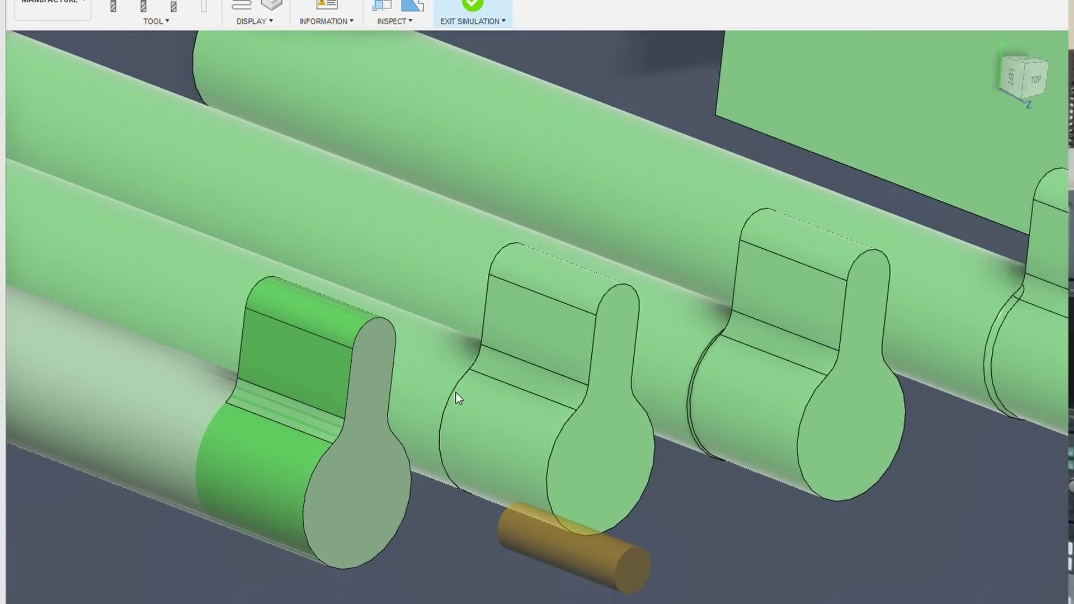
scroll(463, 387, down, 2)
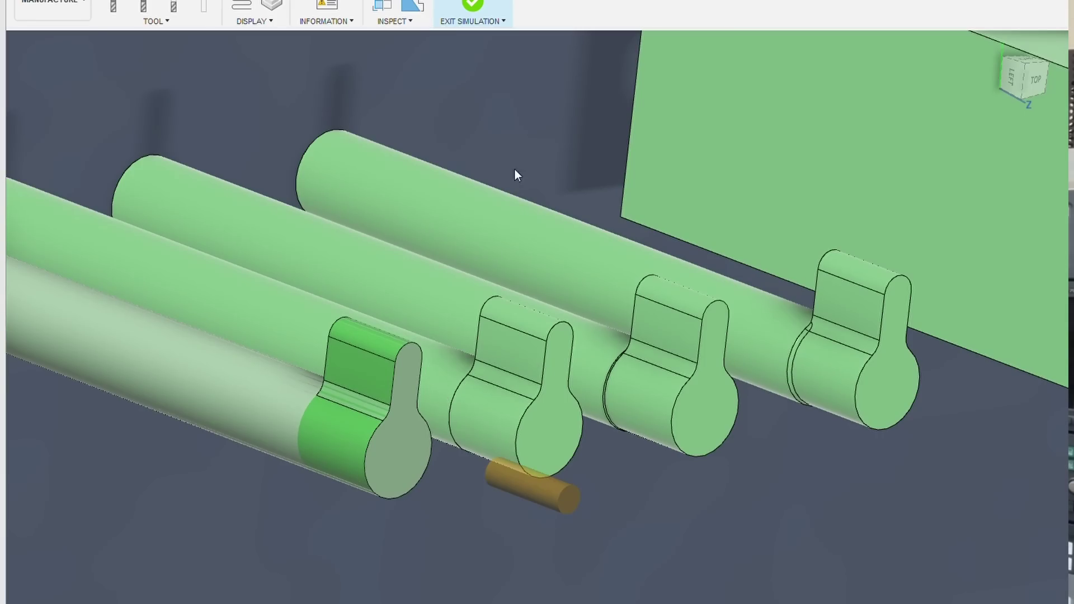
scroll(506, 143, down, 2)
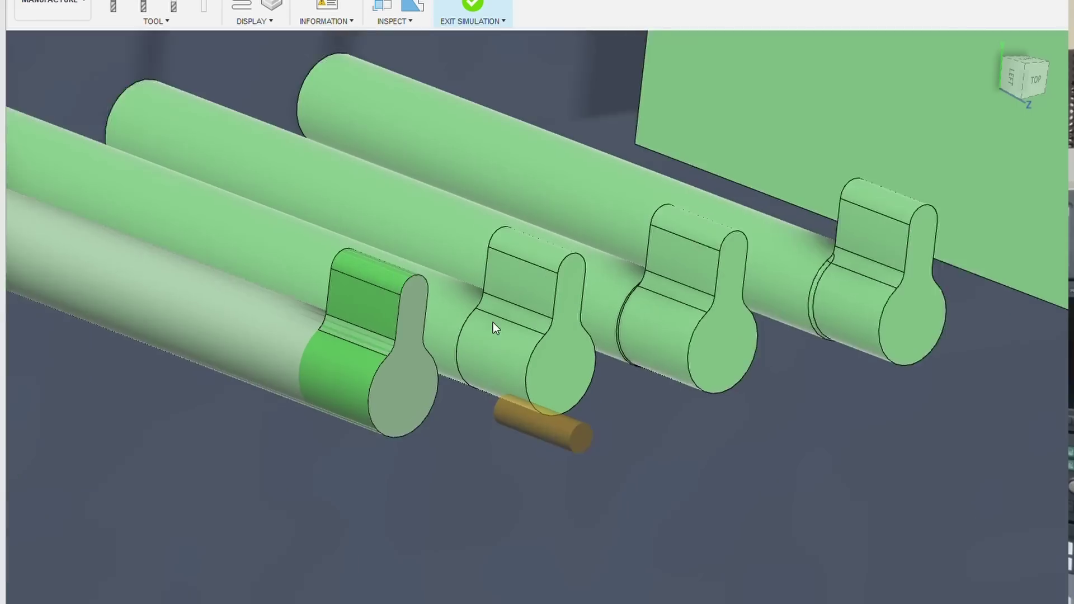
scroll(468, 317, up, 5)
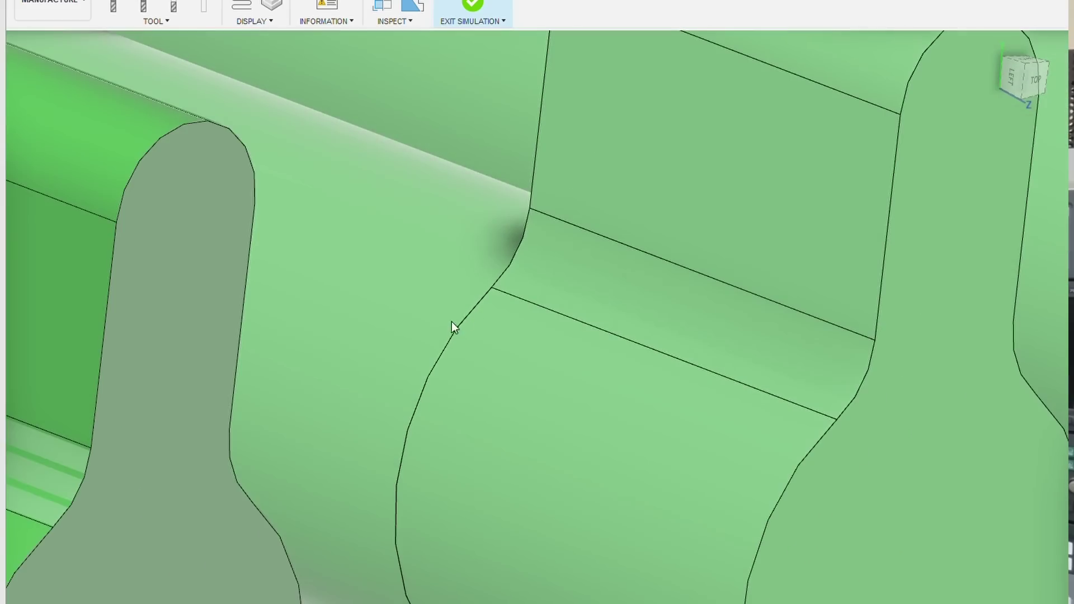
scroll(481, 330, down, 10)
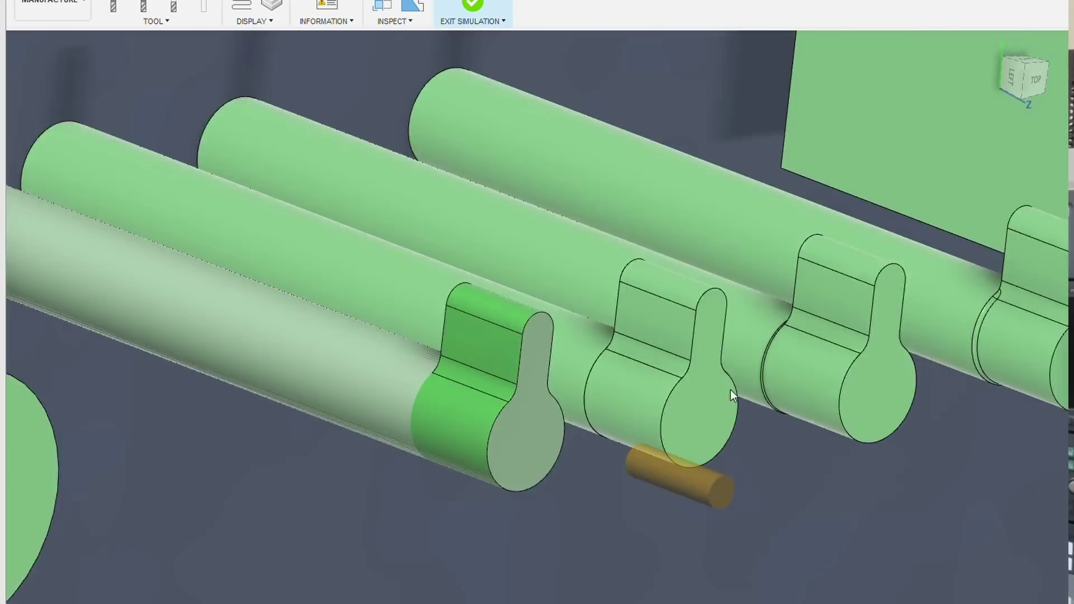
Step: Examine the keyhole-shaped opening in the end of the rectangular block beside the shafts
scroll(728, 351, up, 10)
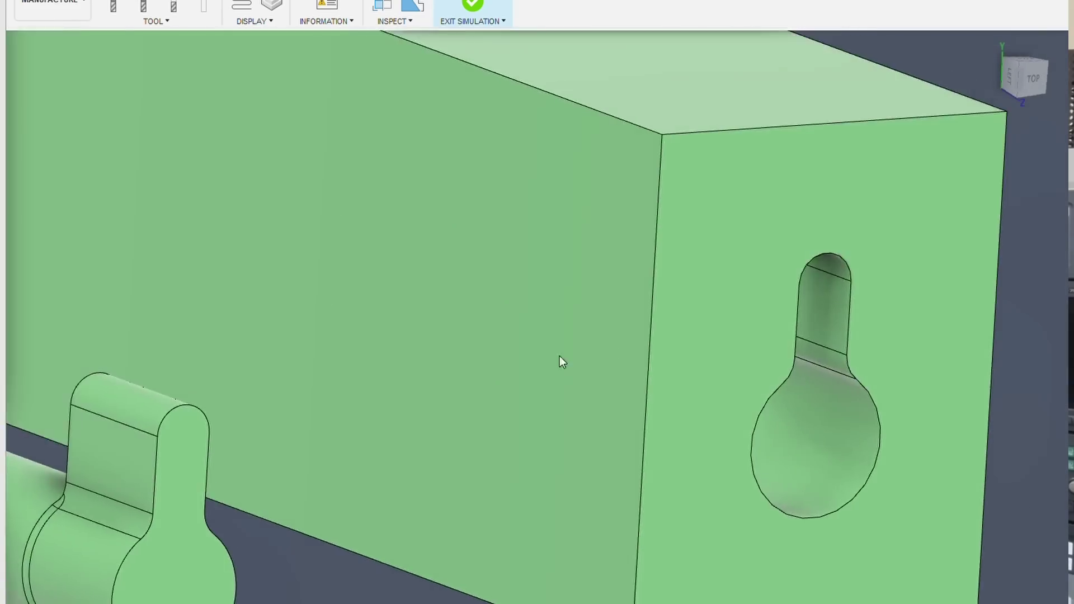
scroll(756, 419, down, 5)
drag(755, 419, 547, 408)
scroll(774, 498, up, 5)
scroll(693, 473, down, 5)
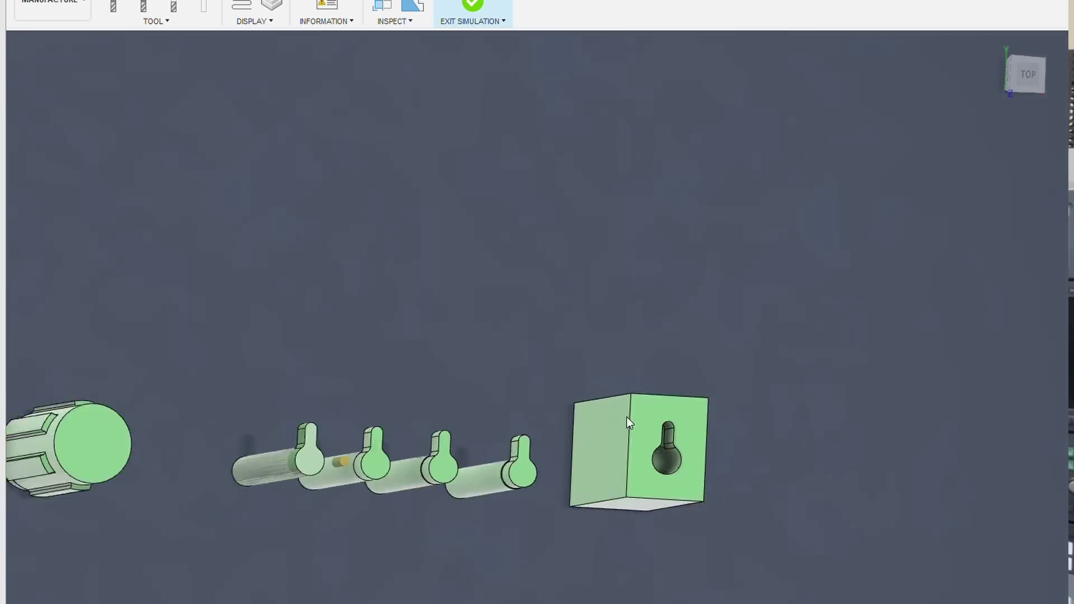
Step: Compare the shoulder steps behind the lugs on the other three shafts
drag(626, 417, 545, 449)
scroll(380, 411, up, 5)
scroll(363, 419, up, 3)
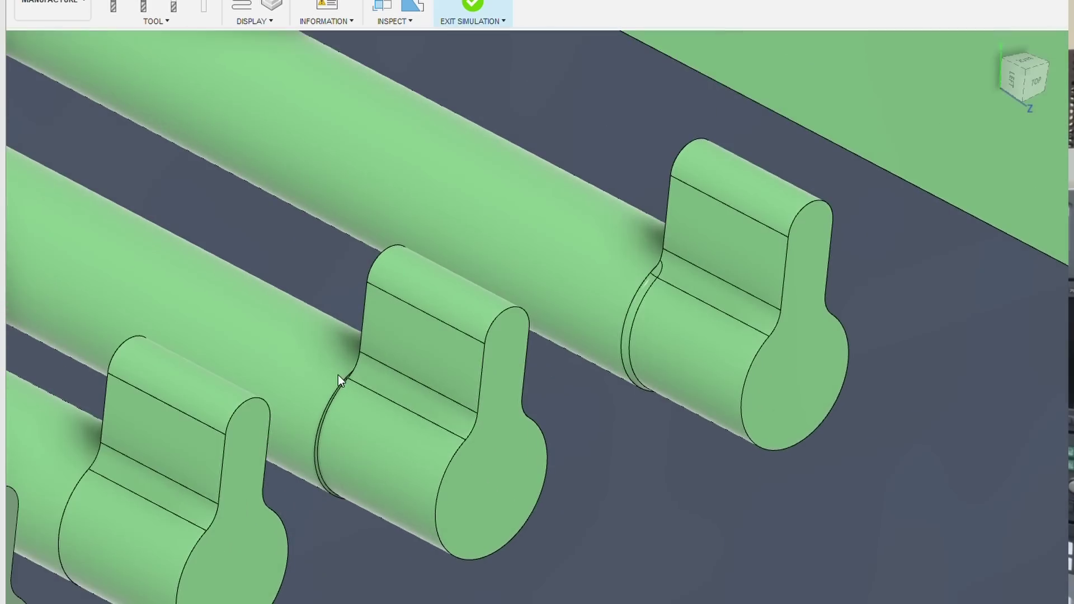
scroll(338, 377, down, 2)
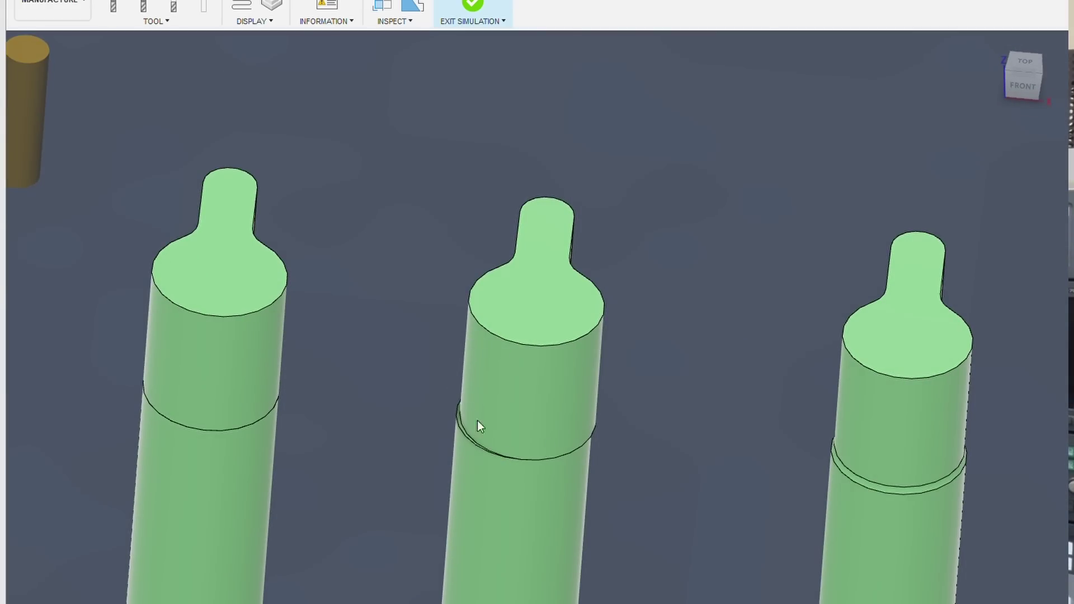
Step: Examine the offset step behind the third shaft's lug and compare it with the neighbouring shafts
scroll(478, 424, up, 3)
scroll(510, 342, down, 3)
scroll(546, 506, up, 2)
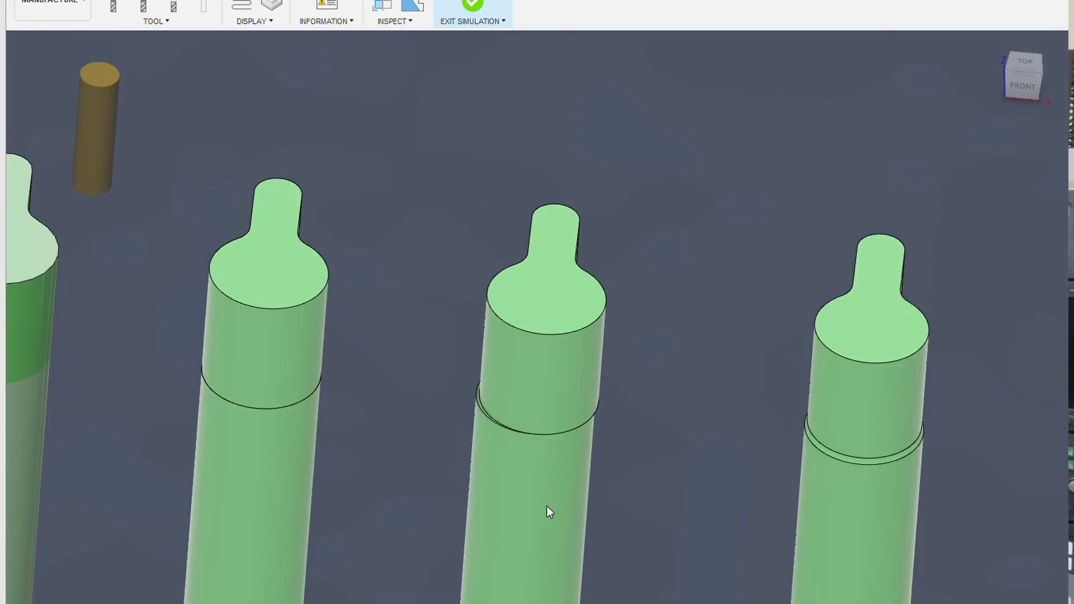
scroll(546, 502, down, 3)
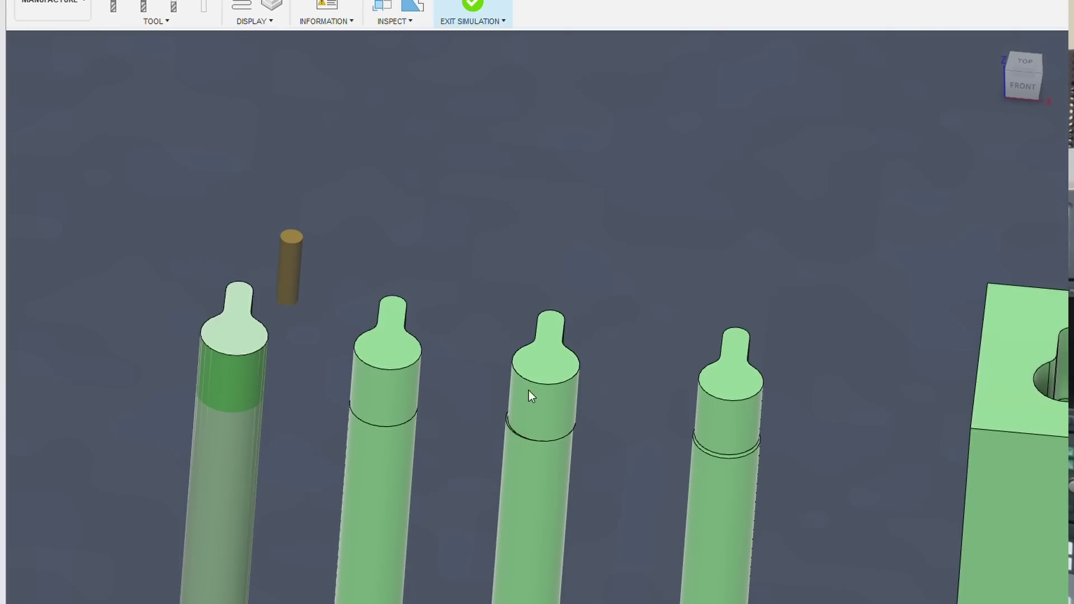
scroll(565, 330, down, 3)
drag(576, 347, 542, 374)
scroll(576, 369, down, 2)
scroll(576, 370, up, 5)
scroll(569, 384, down, 3)
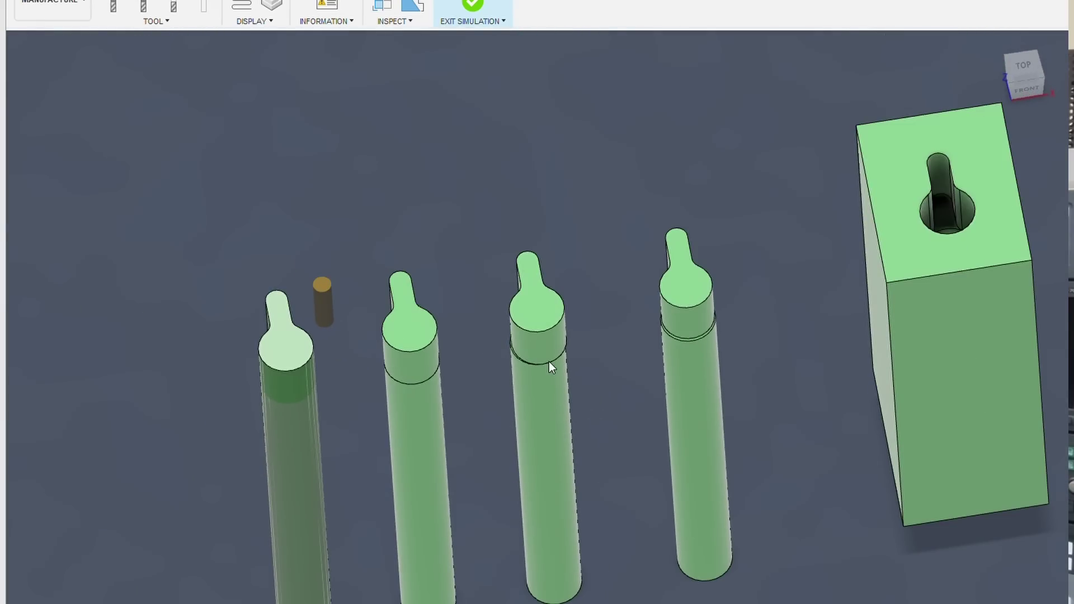
Step: Look into the keyhole-shaped opening of the rectangular block and compare its profile with the lugged shaft ends
scroll(548, 362, down, 3)
scroll(800, 256, up, 4)
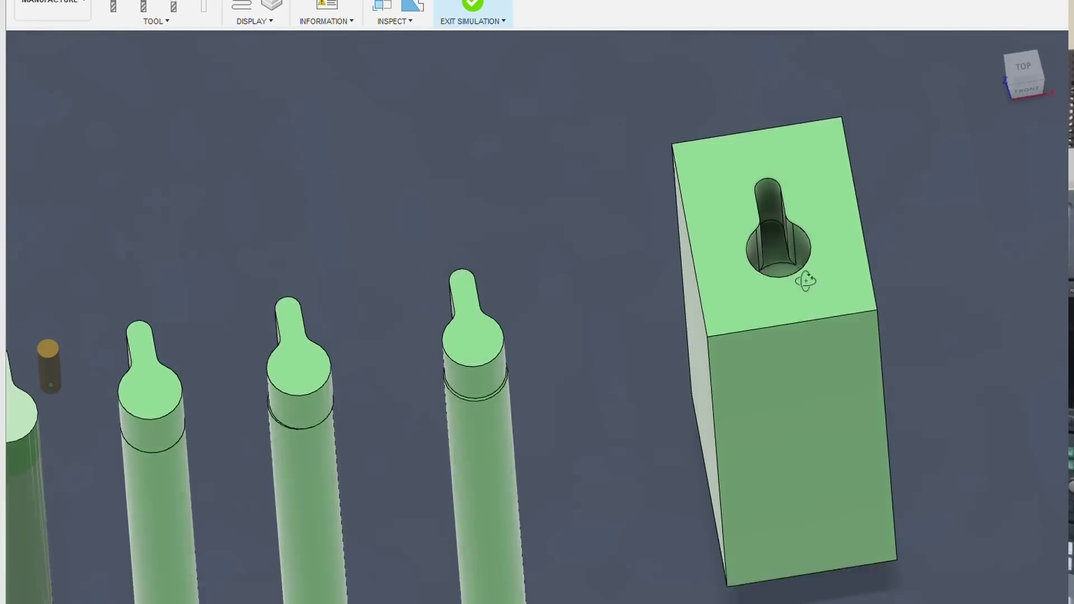
mouse_move(805, 281)
mouse_down()
mouse_move(817, 297)
mouse_move(804, 271)
mouse_up()
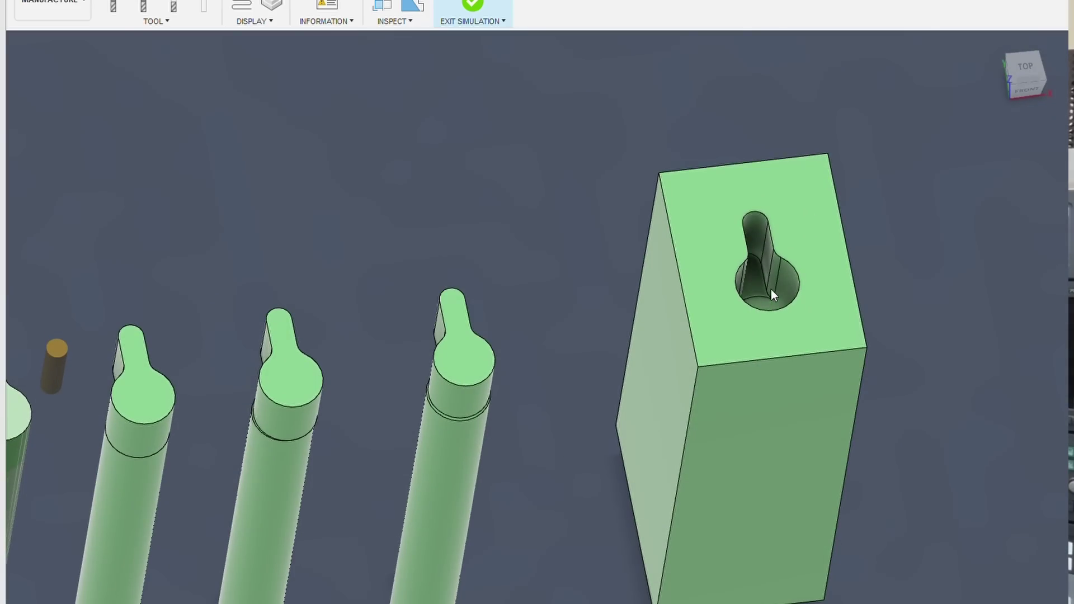
scroll(475, 412, down, 3)
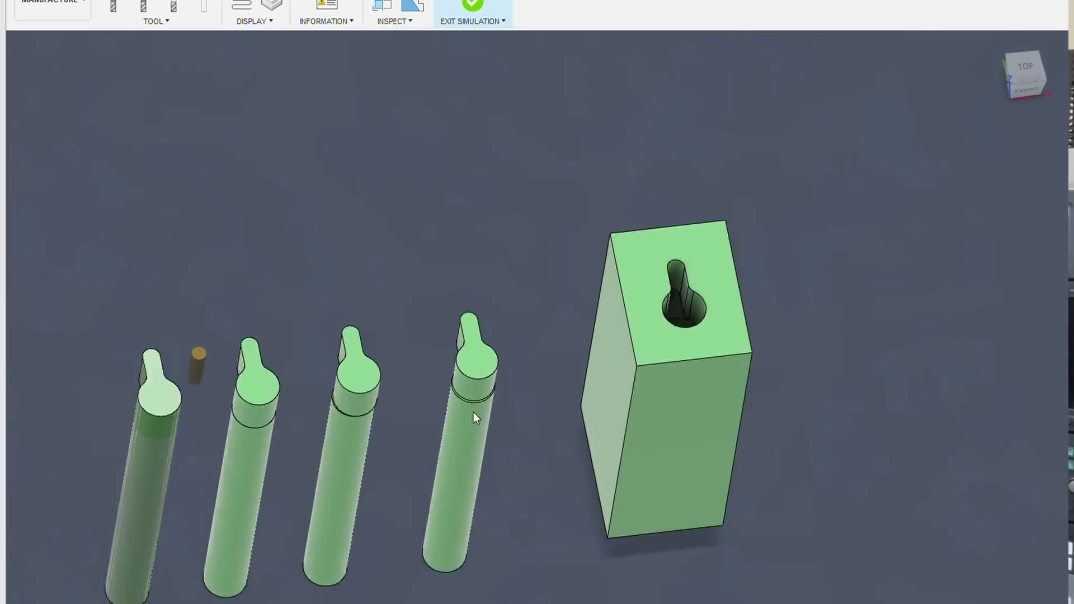
Step: Inspect the narrow ledge around the lugged end of the shaft nearest the block, from the front and both sides
scroll(463, 367, up, 5)
drag(462, 367, 469, 352)
scroll(471, 489, down, 3)
scroll(468, 428, up, 4)
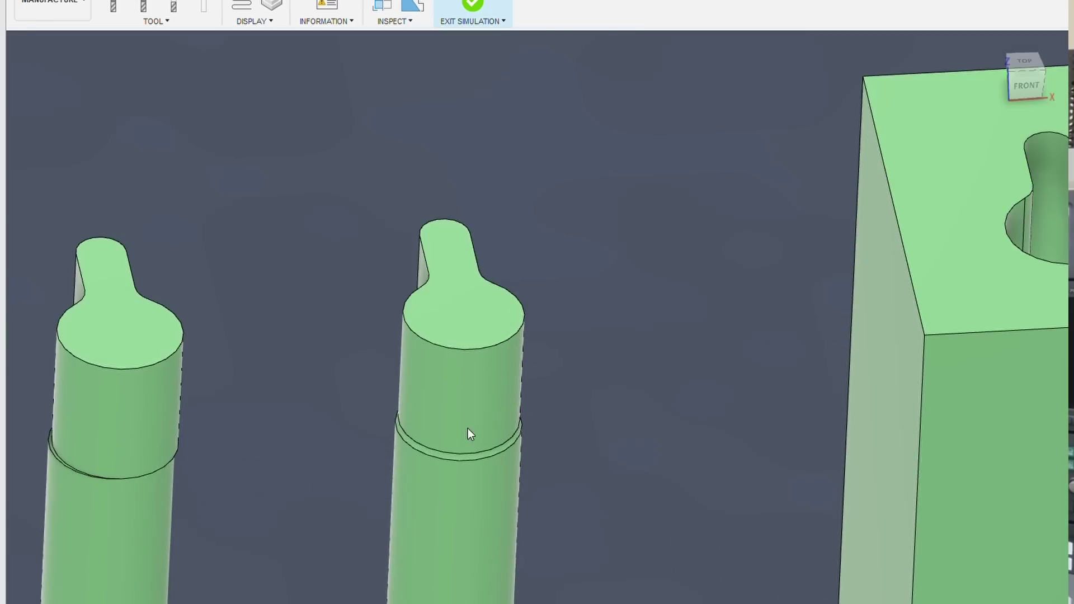
scroll(548, 412, up, 2)
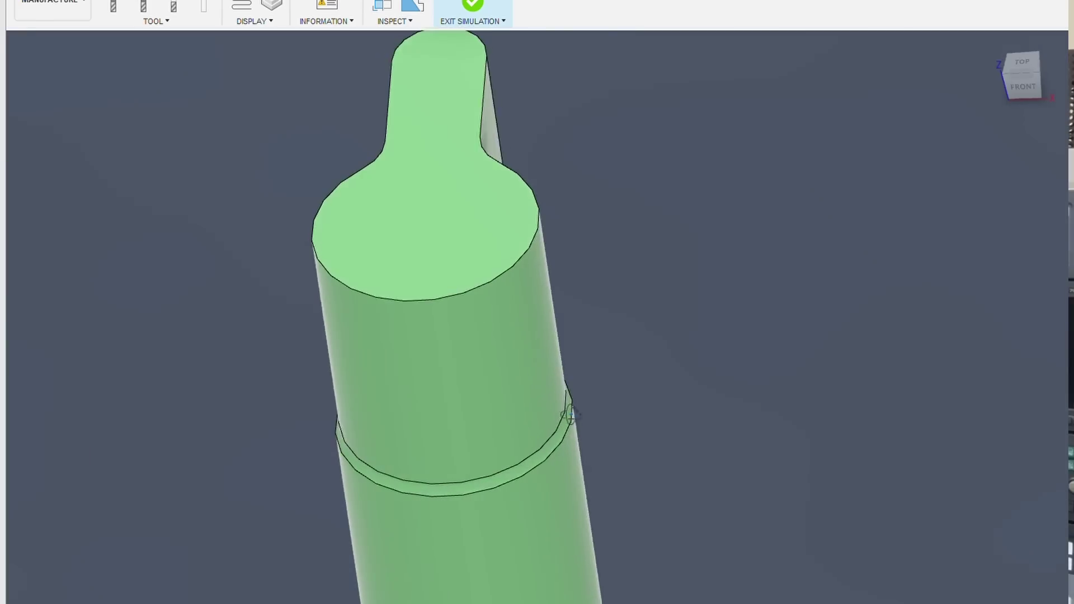
drag(579, 397, 320, 408)
scroll(231, 409, down, 3)
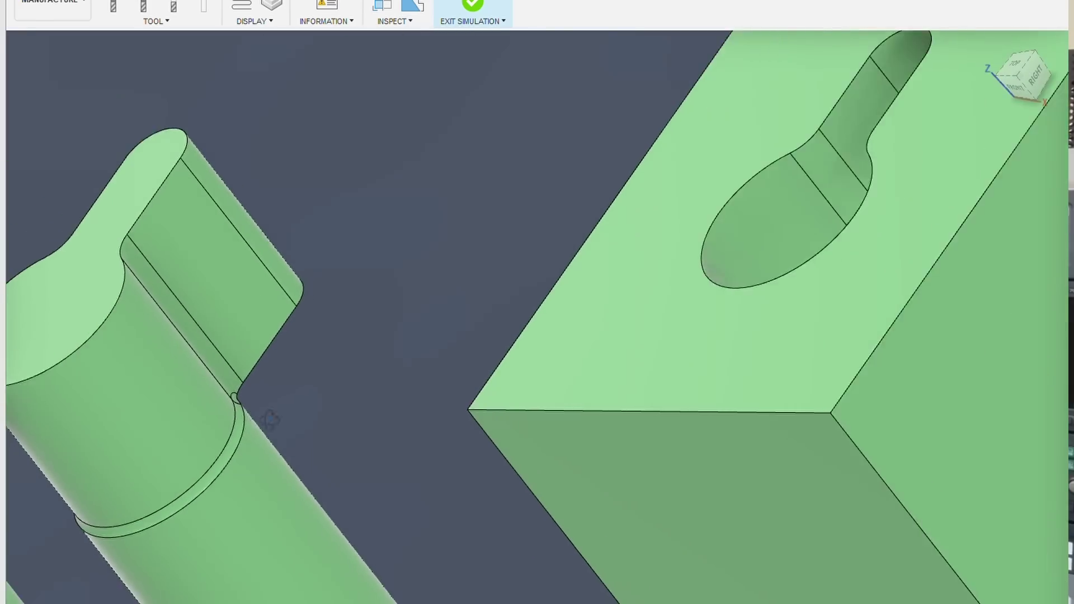
drag(230, 409, 388, 463)
scroll(389, 468, up, 2)
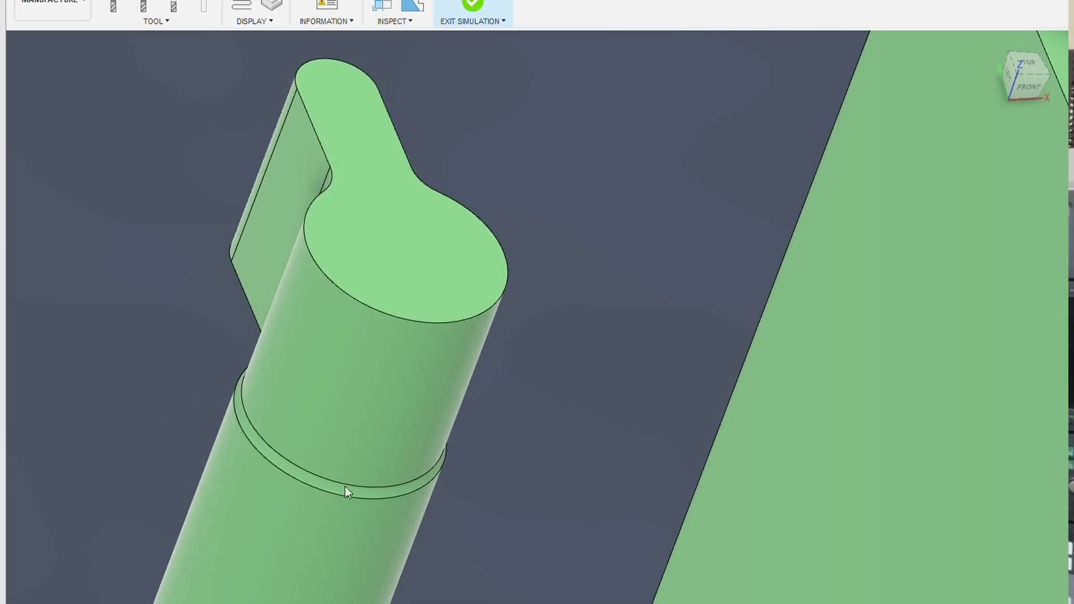
Step: Compare the four lugged shafts side by side with the block and its keyhole-shaped opening
scroll(347, 487, down, 4)
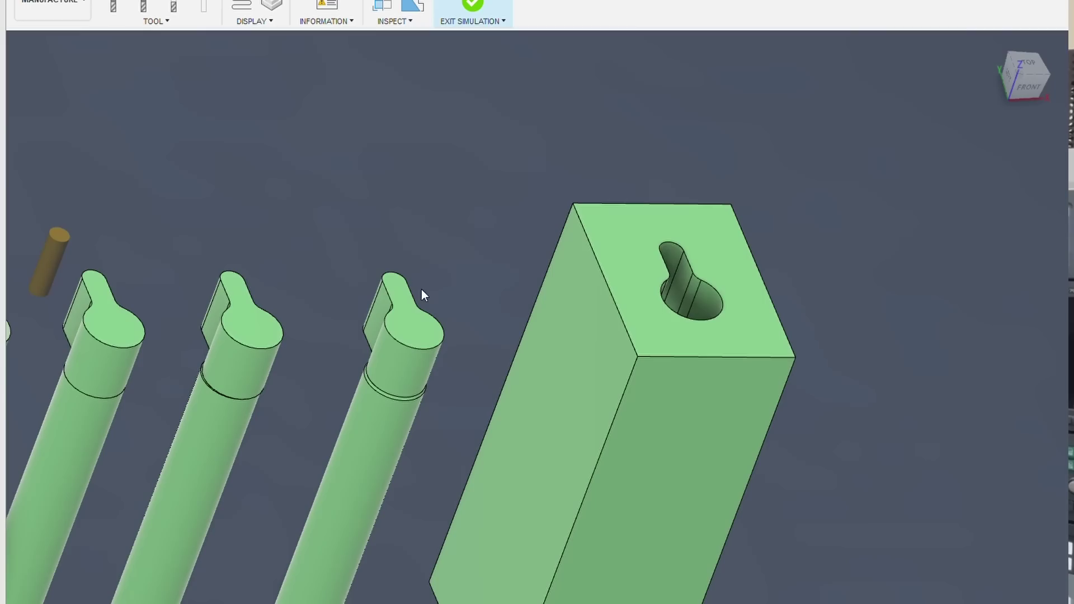
scroll(467, 331, down, 2)
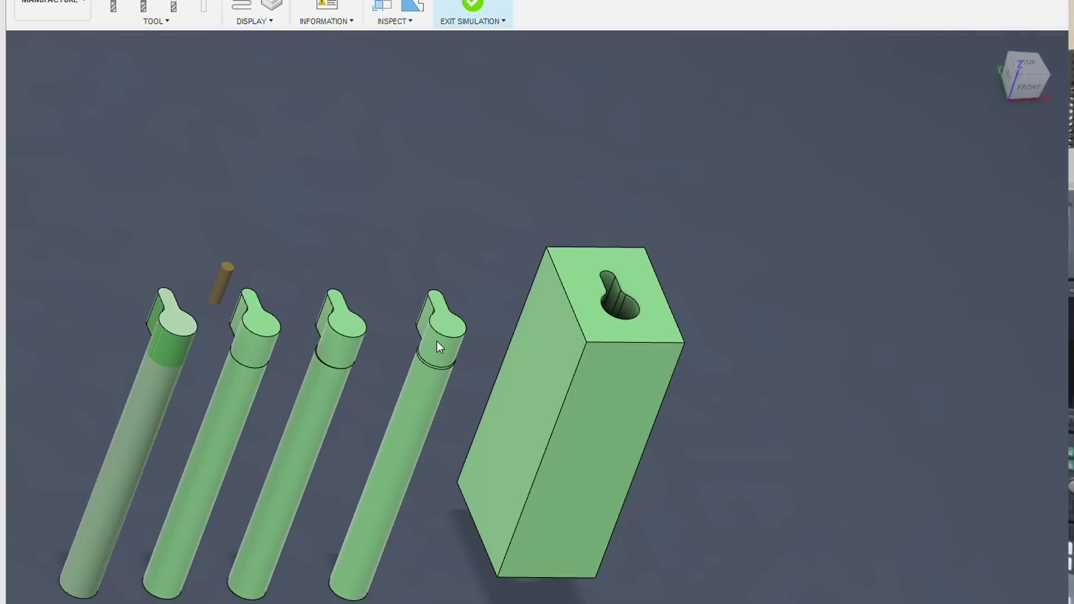
scroll(457, 363, down, 2)
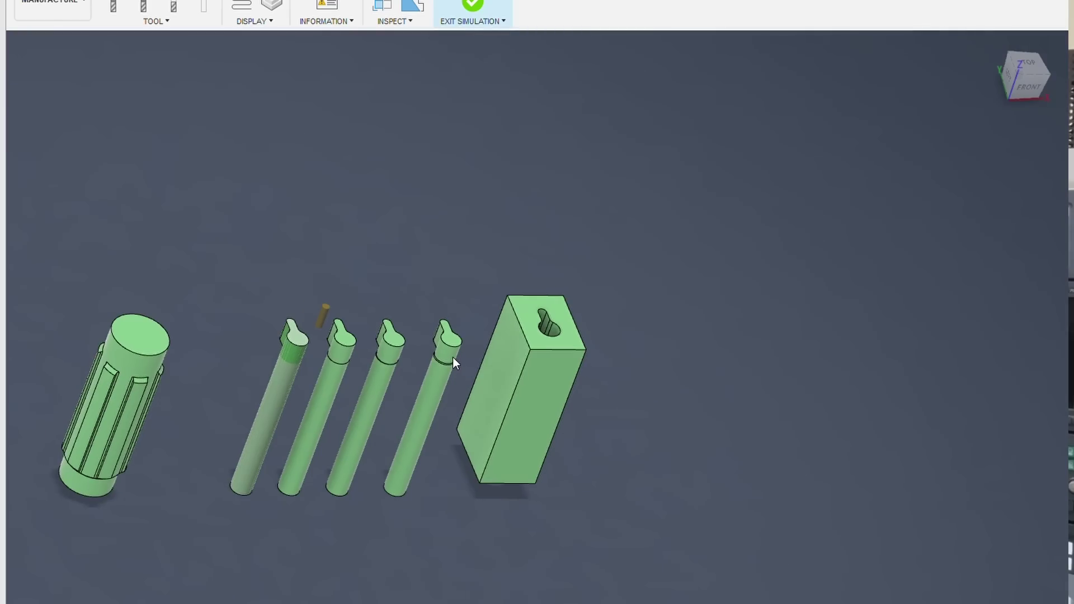
scroll(554, 340, down, 2)
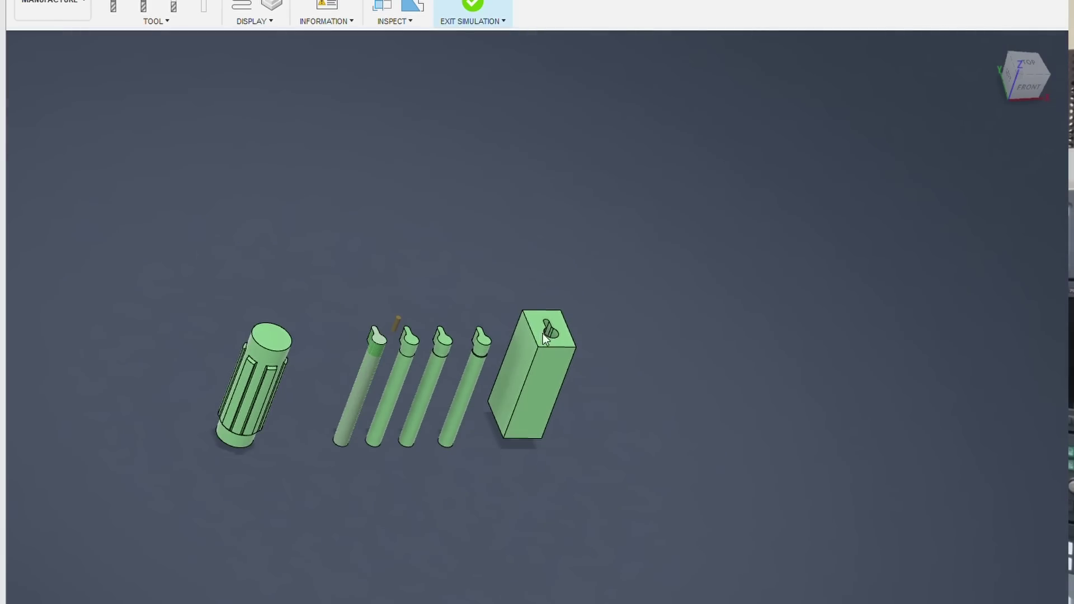
scroll(543, 333, up, 5)
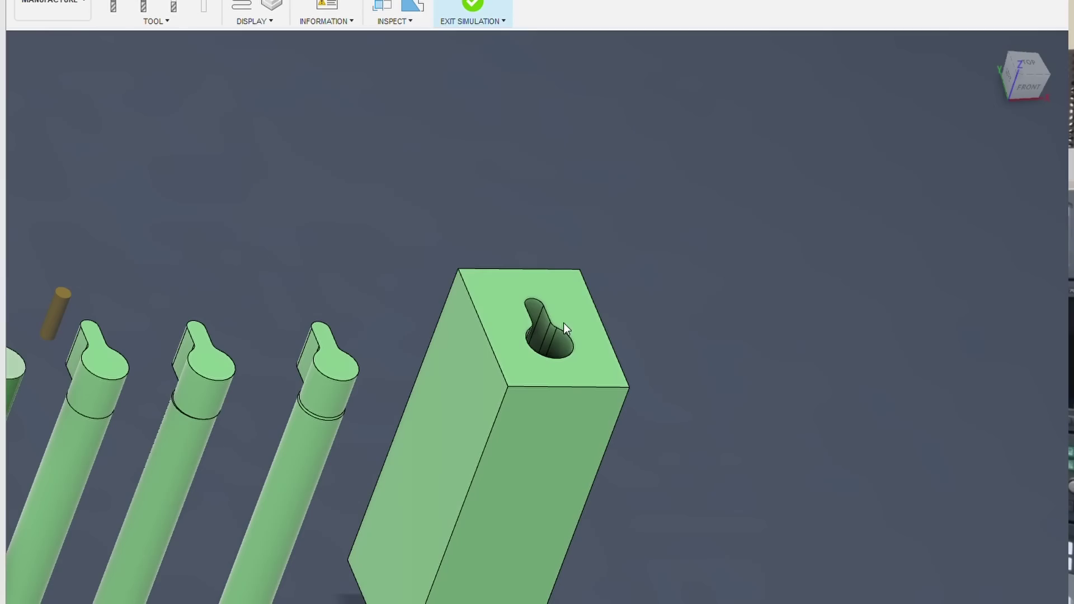
scroll(563, 323, down, 4)
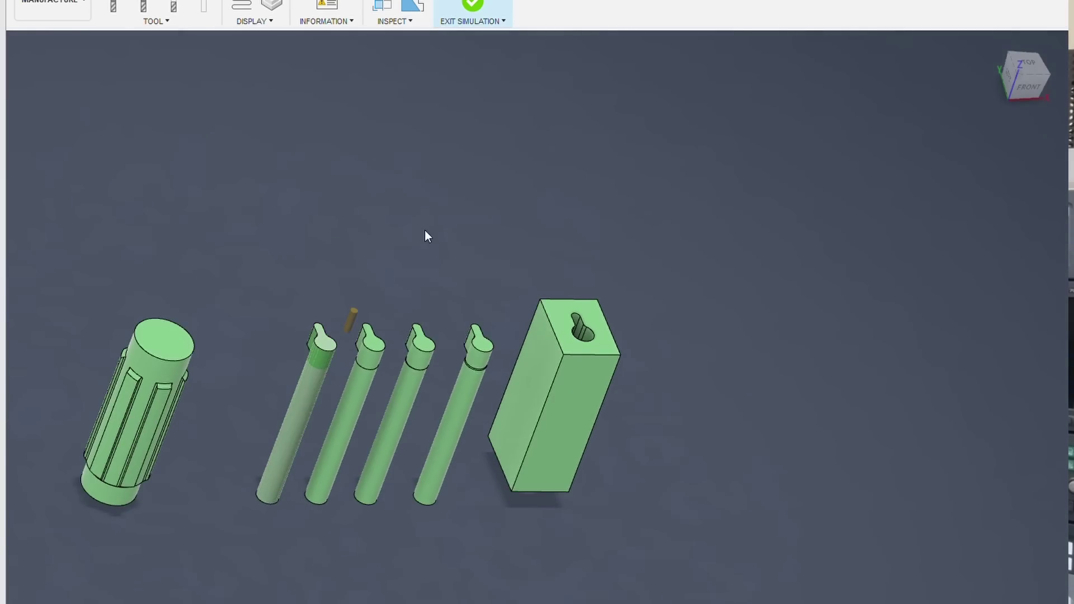
scroll(302, 339, up, 3)
scroll(332, 364, down, 2)
Step: Exit the toolpath simulation and inspect where the outermost shaft's lug blends into the shaft body
drag(332, 365, 495, 374)
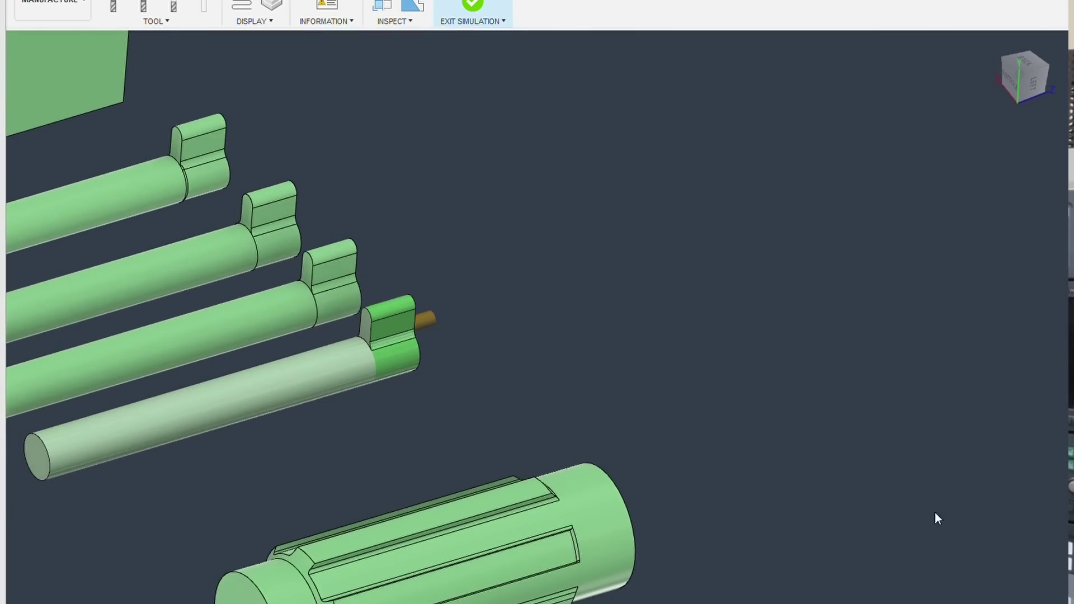
scroll(361, 392, up, 5)
key(Escape)
scroll(547, 444, down, 3)
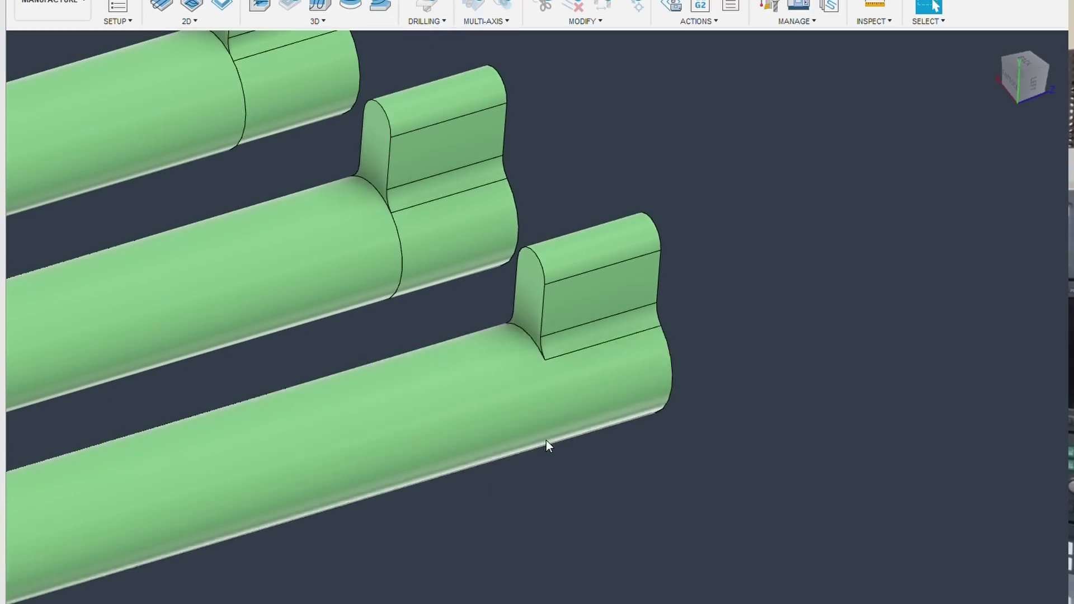
scroll(555, 419, up, 2)
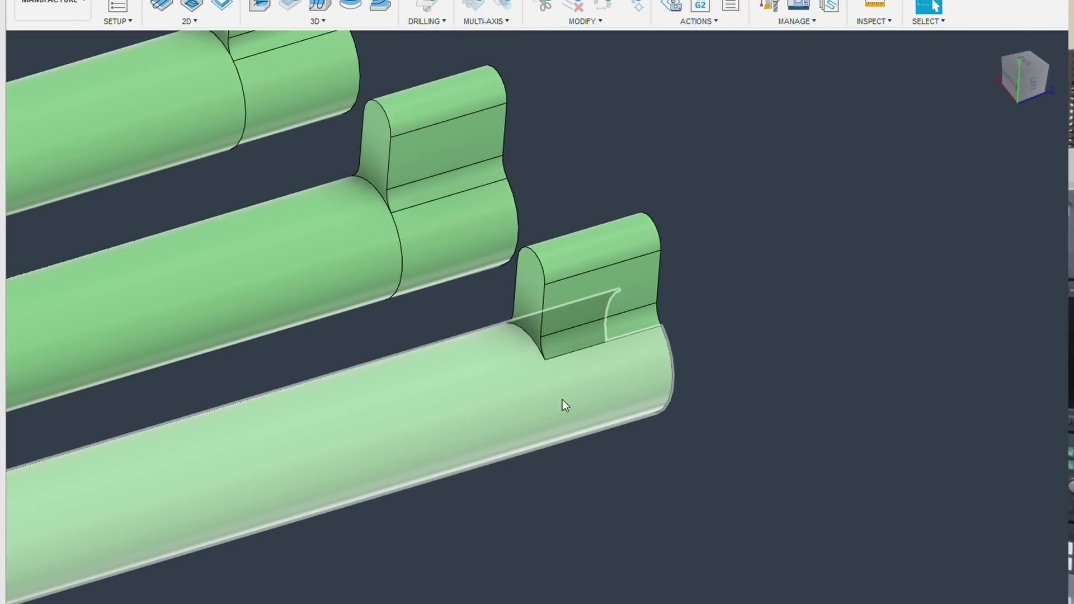
Step: Examine the lengthwise slots and their end walls around the large splined cylinder beside the shafts
scroll(563, 401, down, 6)
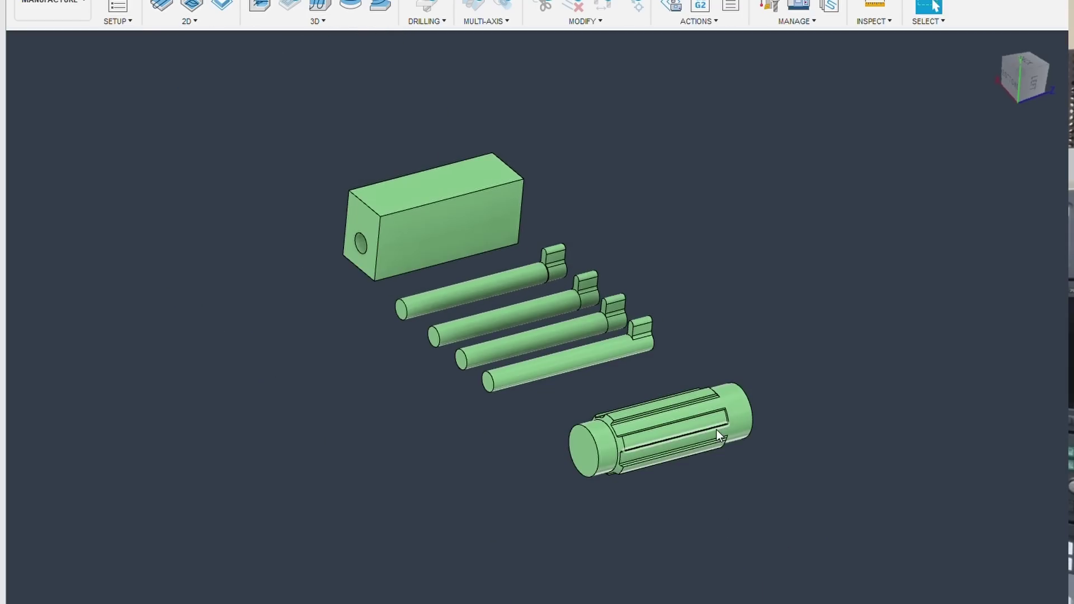
scroll(716, 428, up, 3)
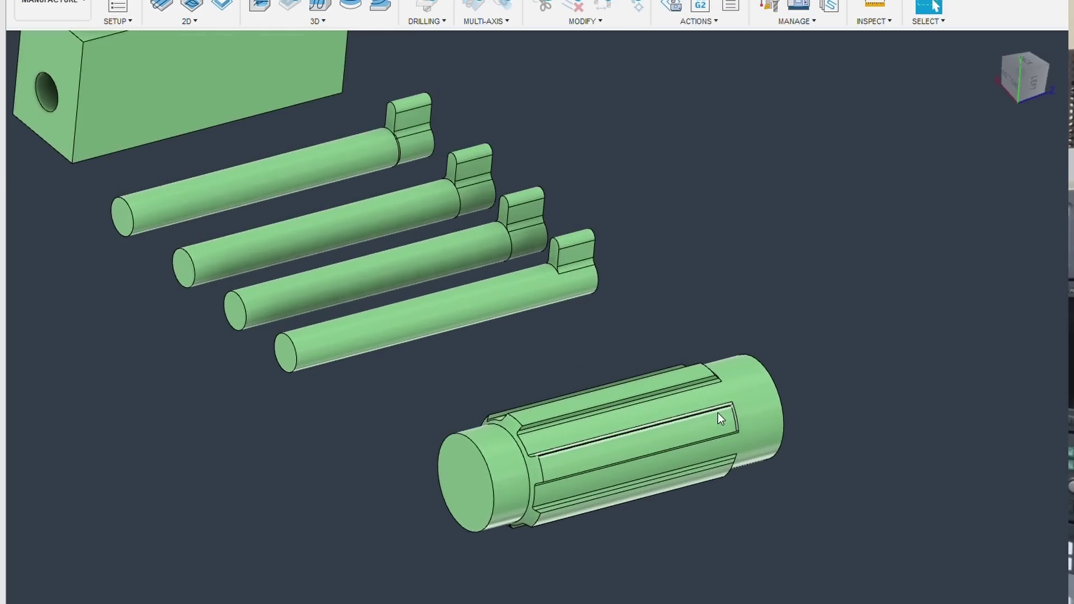
scroll(718, 413, up, 3)
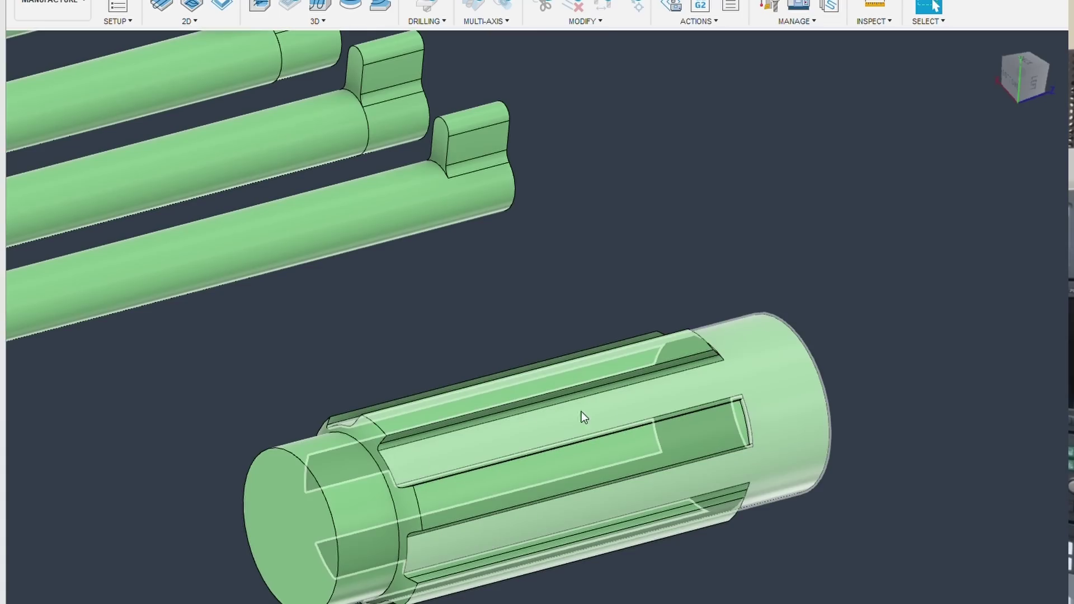
drag(741, 385, 774, 337)
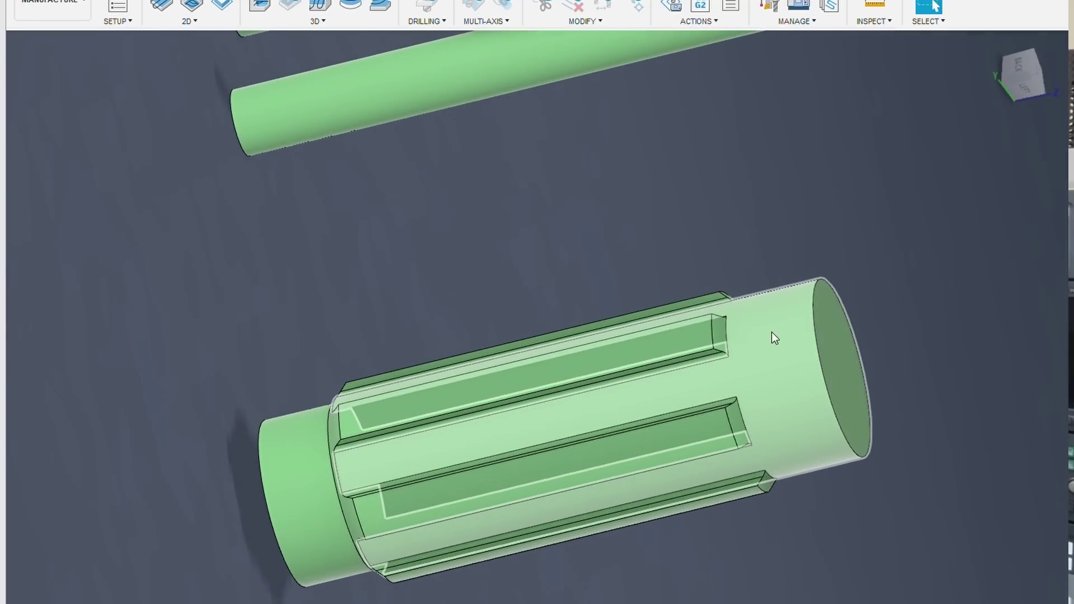
scroll(791, 400, down, 3)
drag(790, 400, 812, 357)
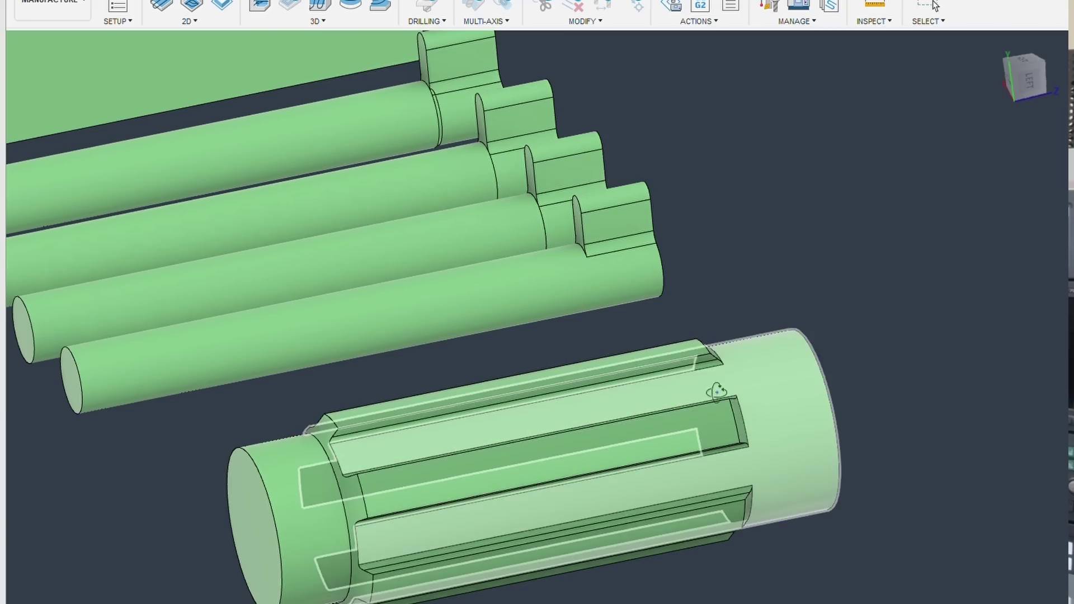
drag(704, 381, 743, 378)
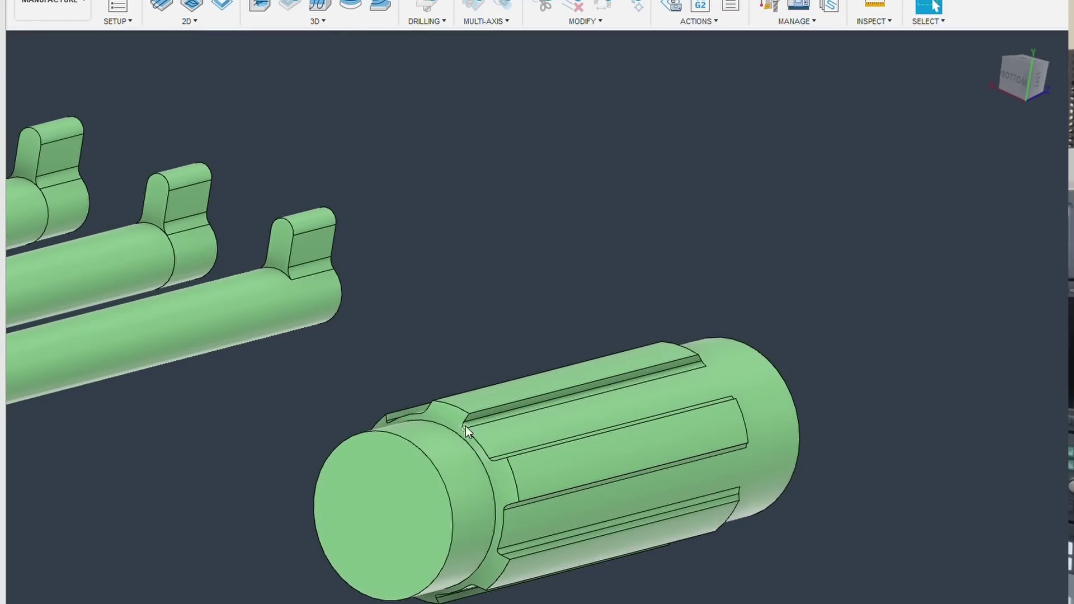
drag(697, 411, 800, 358)
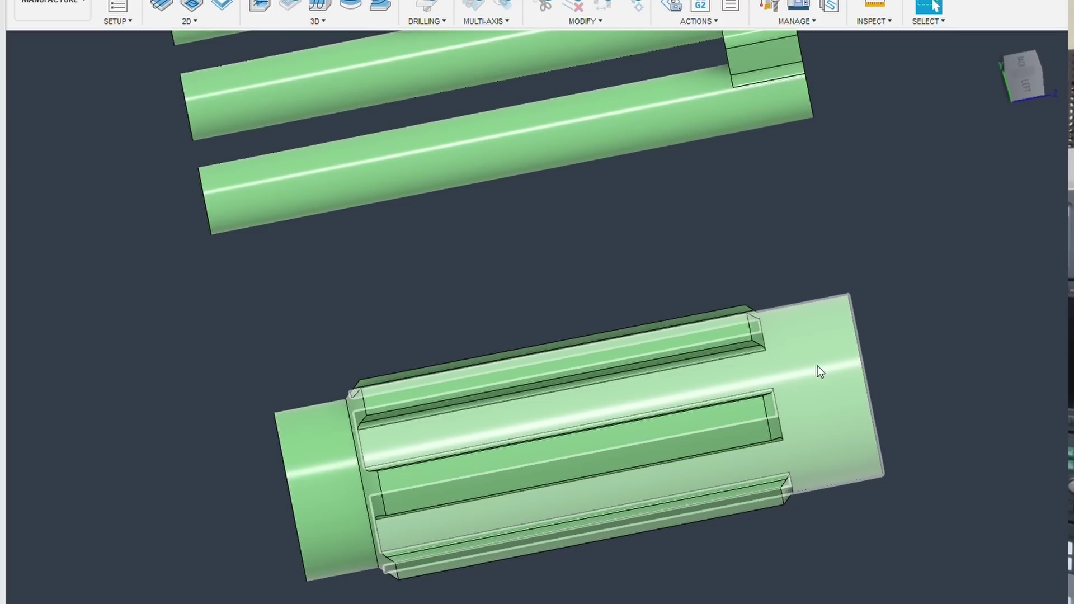
scroll(822, 368, down, 2)
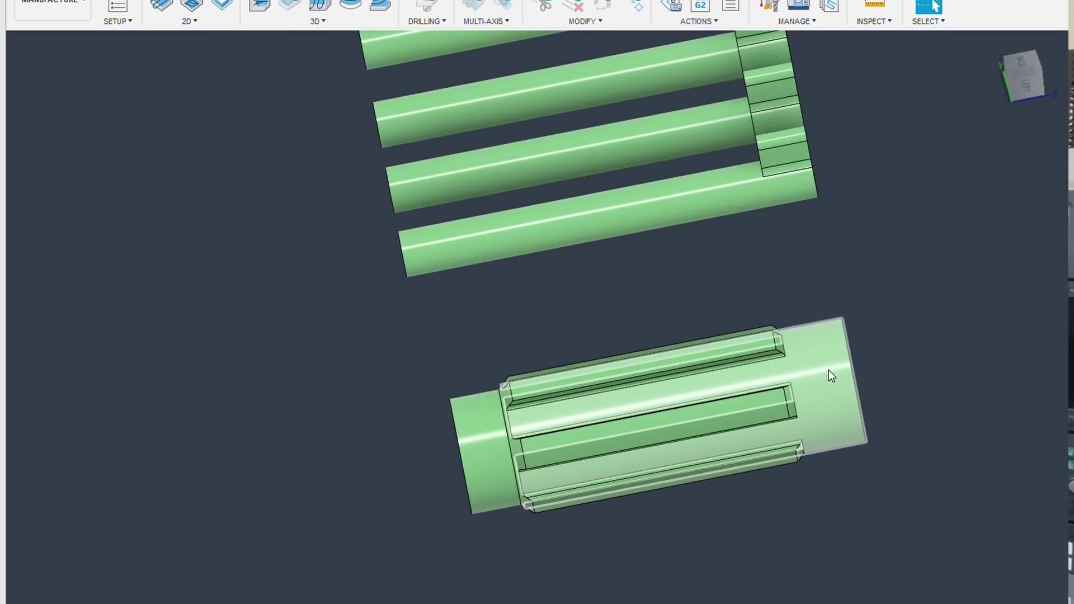